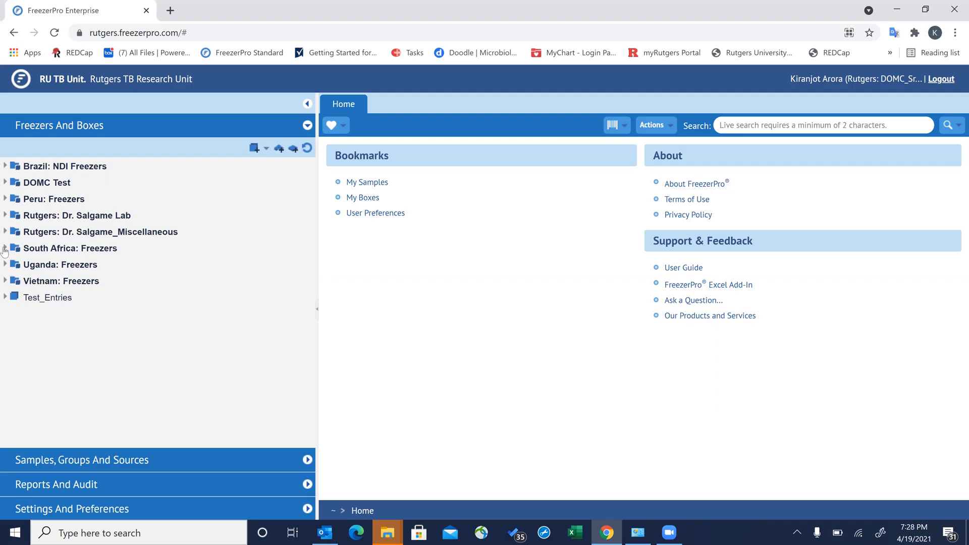
- Expand Uganda: Freezers > IBRH3AU-12 -80ULT > Section 1 - NOD > Column 1 - Plasma > Rack 1 to list Boxes 1–4
click(5, 249)
click(4, 249)
click(5, 265)
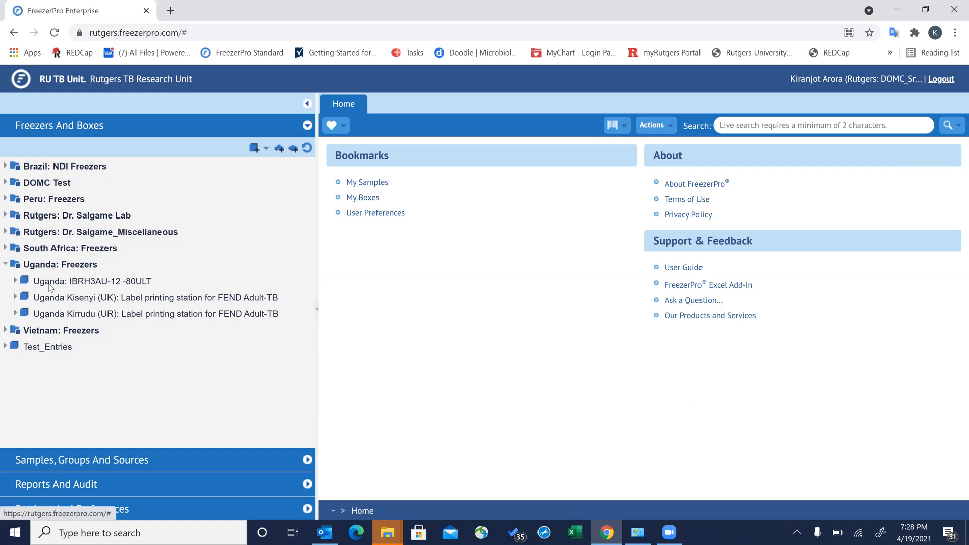
mouse_move(44, 286)
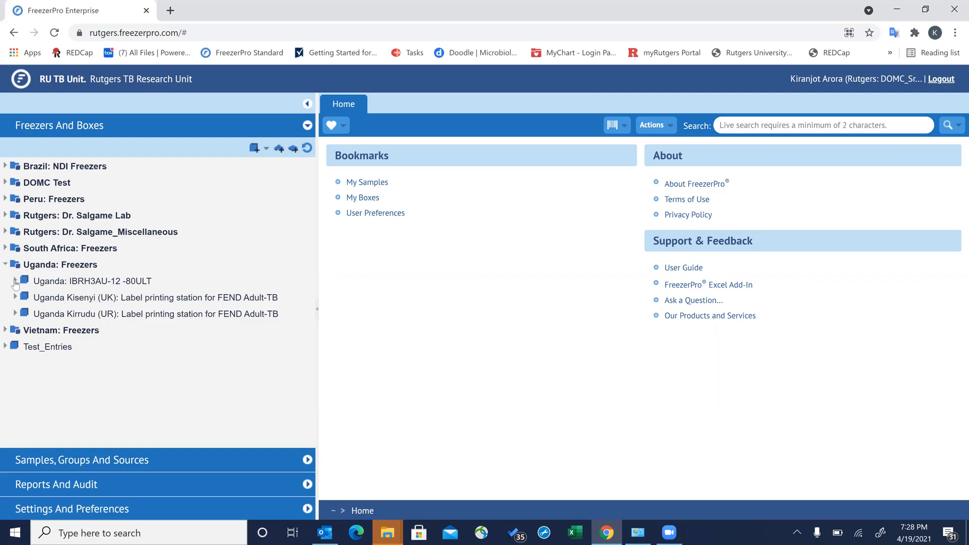
click(15, 282)
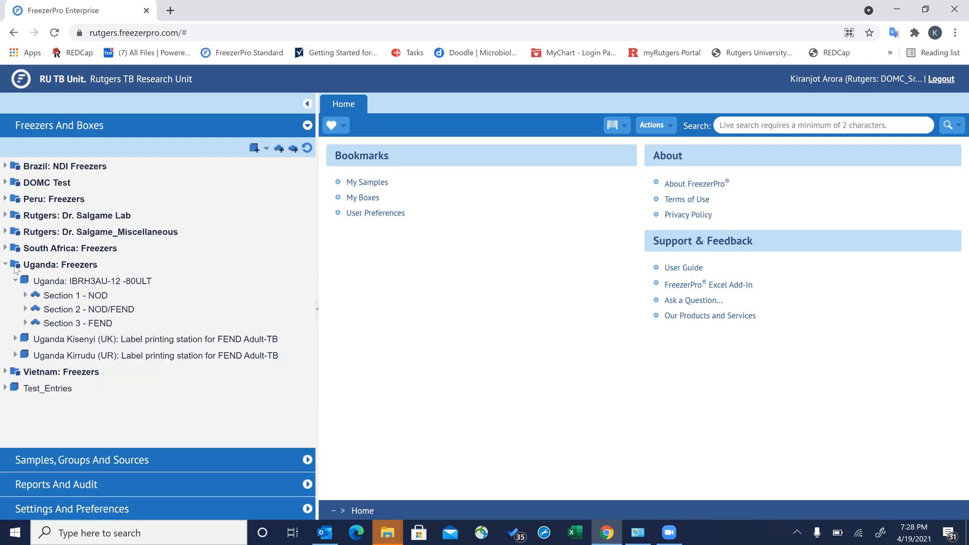
click(25, 296)
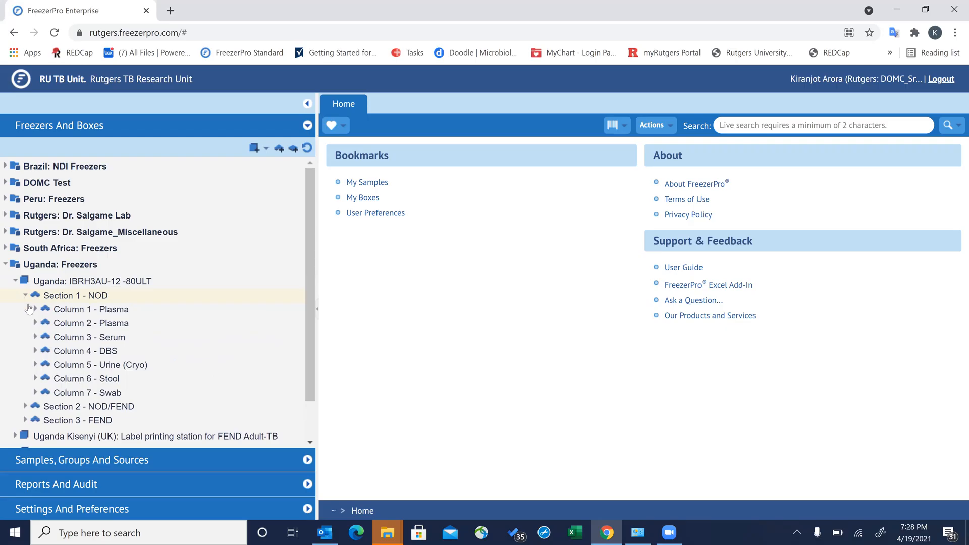
click(35, 309)
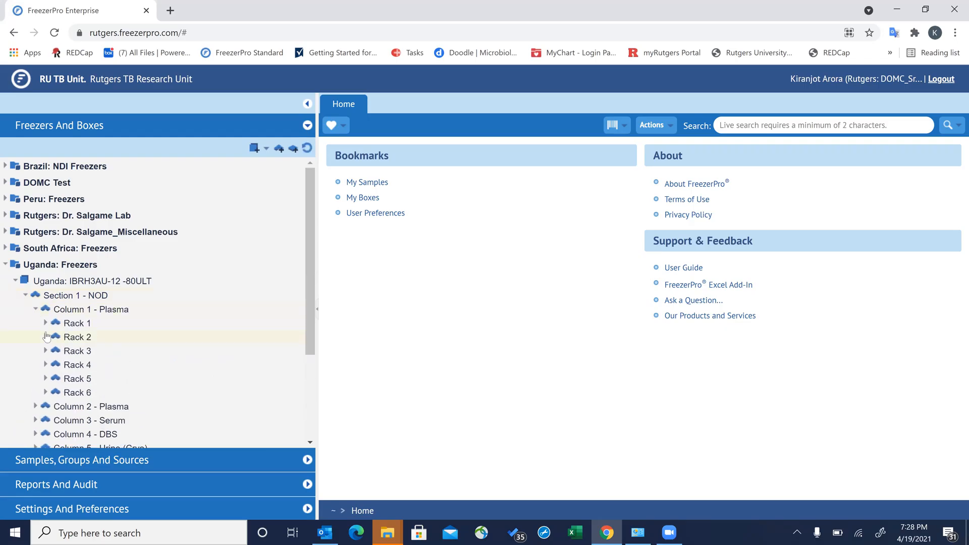
click(45, 323)
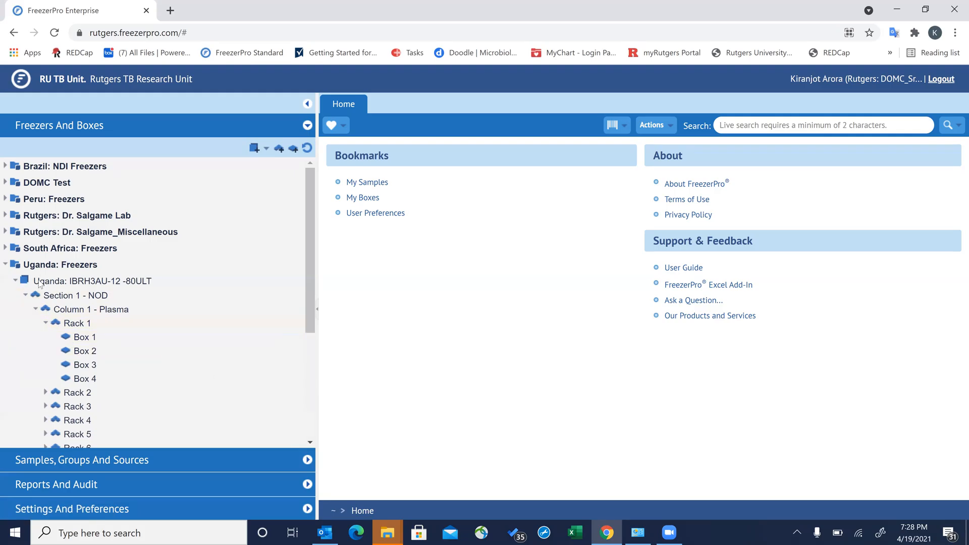
- Open Rack 1's Box 1, inspect wells A3 and A4, and collapse the IBRH3AU-12 branch
click(82, 338)
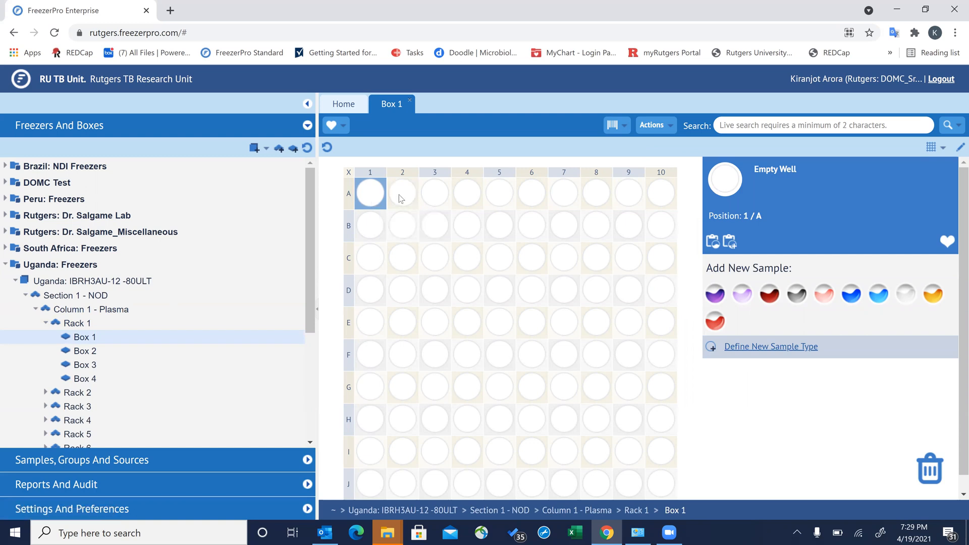
click(439, 196)
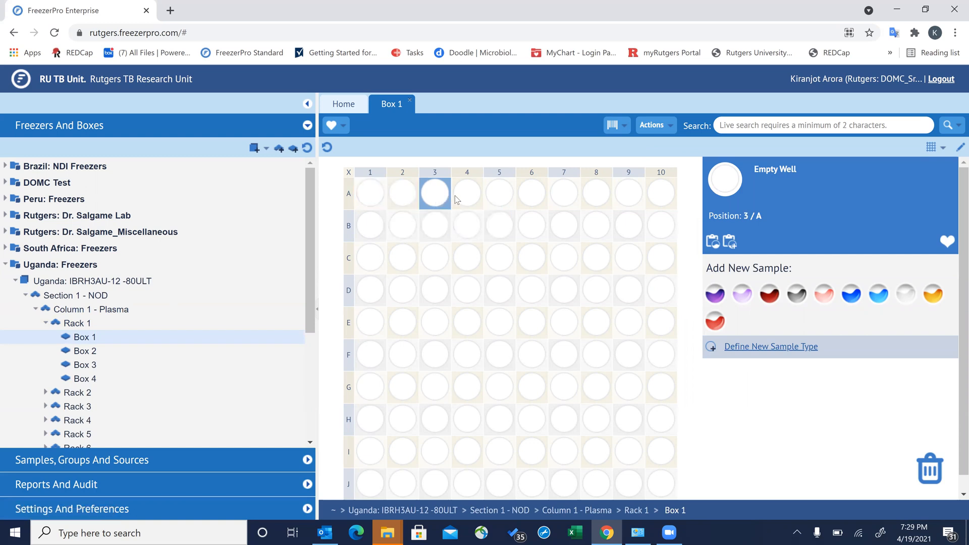
click(468, 198)
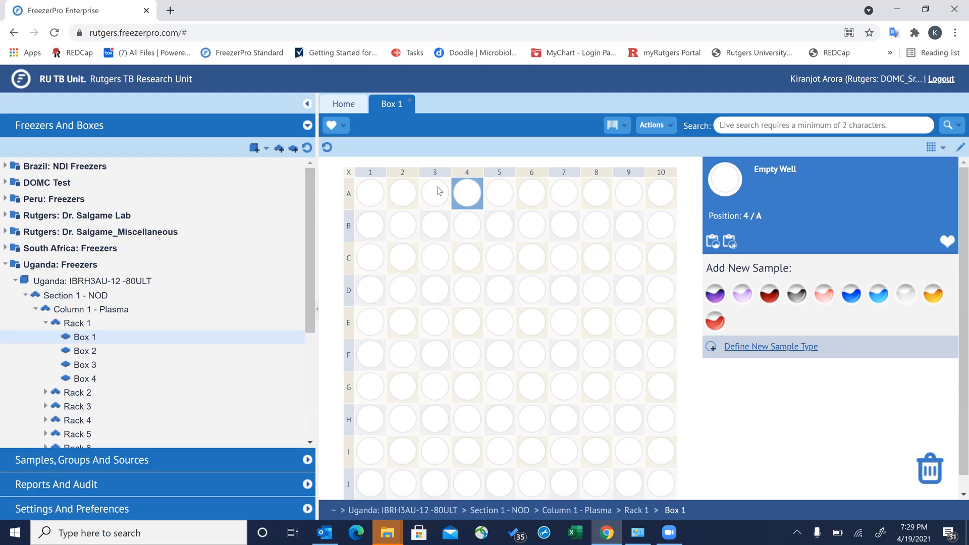
click(16, 283)
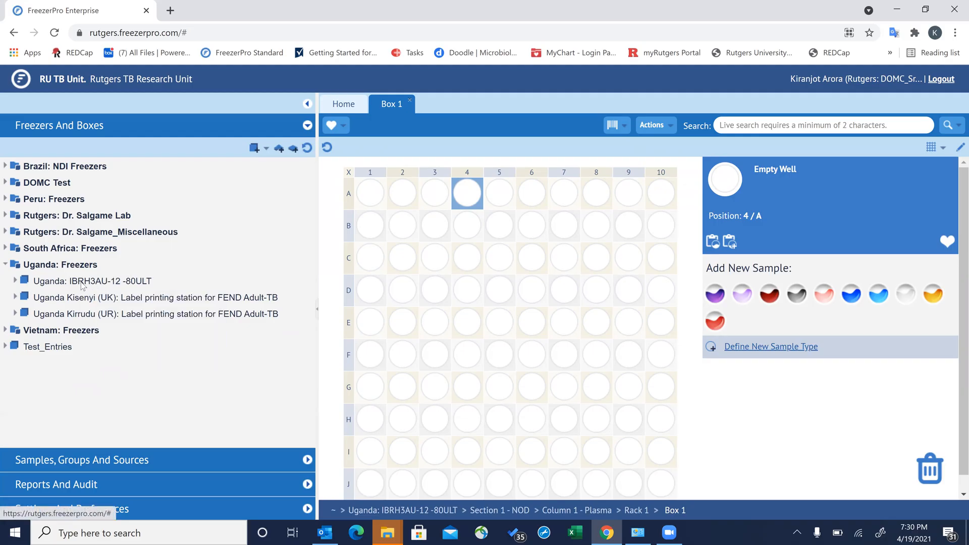
- Collapse Uganda: Freezers and expand South Africa: Freezers to list its five freezers
mouse_move(82, 286)
click(6, 265)
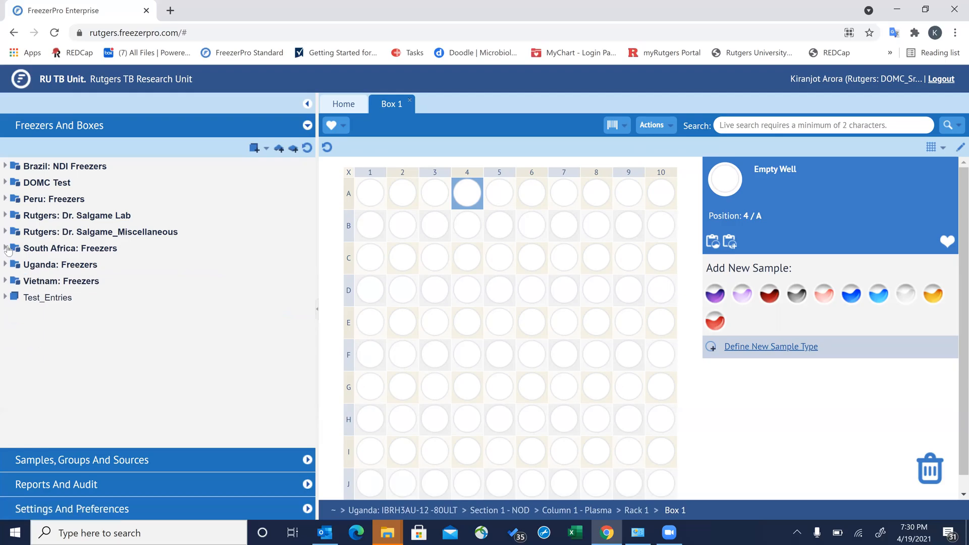
click(6, 248)
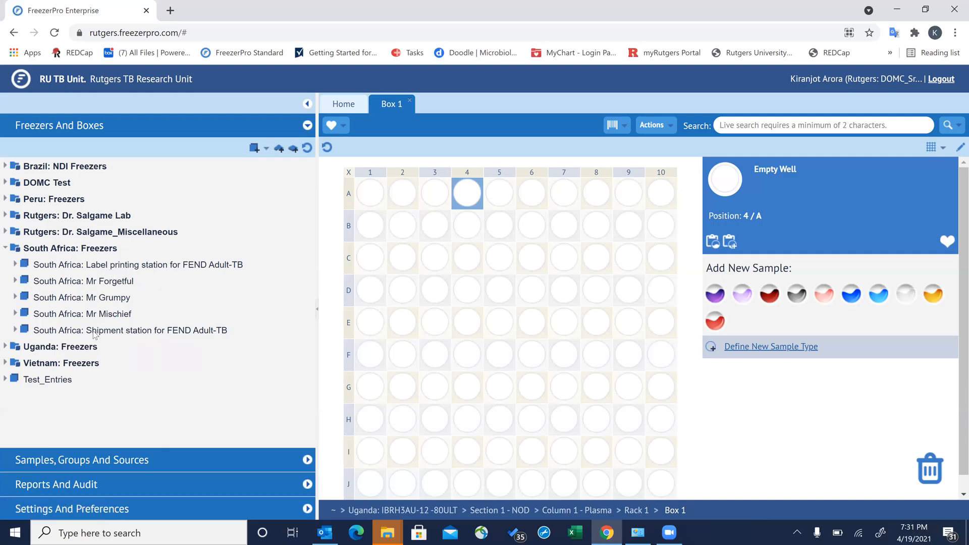
- Collapse South Africa: Freezers, re-expand Uganda: Freezers, and close the Box 1 tab
mouse_move(152, 334)
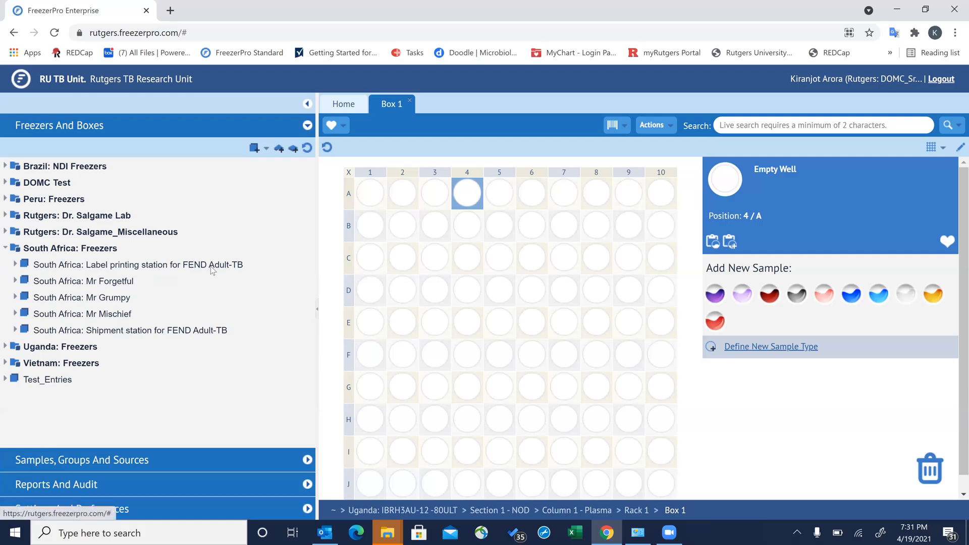
click(4, 248)
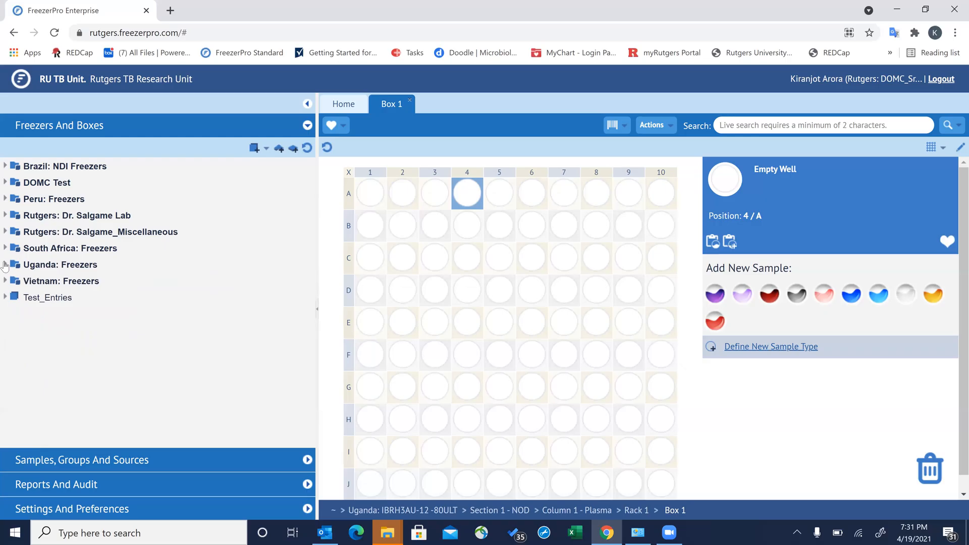
click(5, 264)
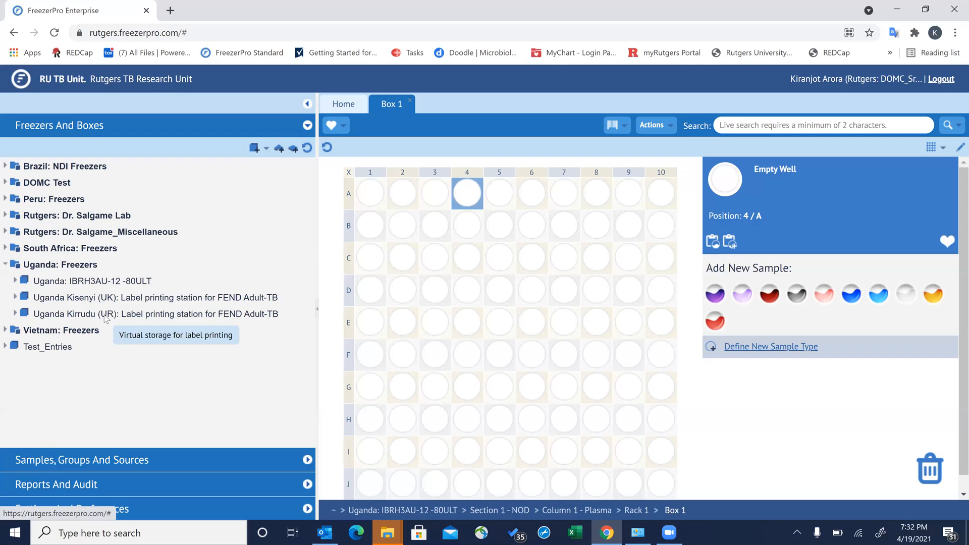
click(410, 102)
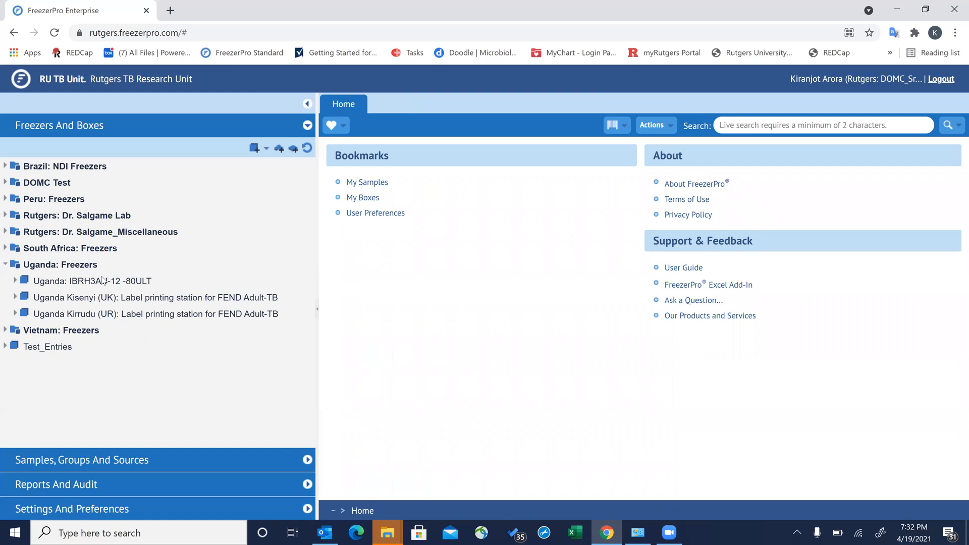
- Under the Kisenyi station's Batch 1_PIDs_1 to 50, open the Urine 1, Urine 2 and Sputum Pellet boxes
click(15, 297)
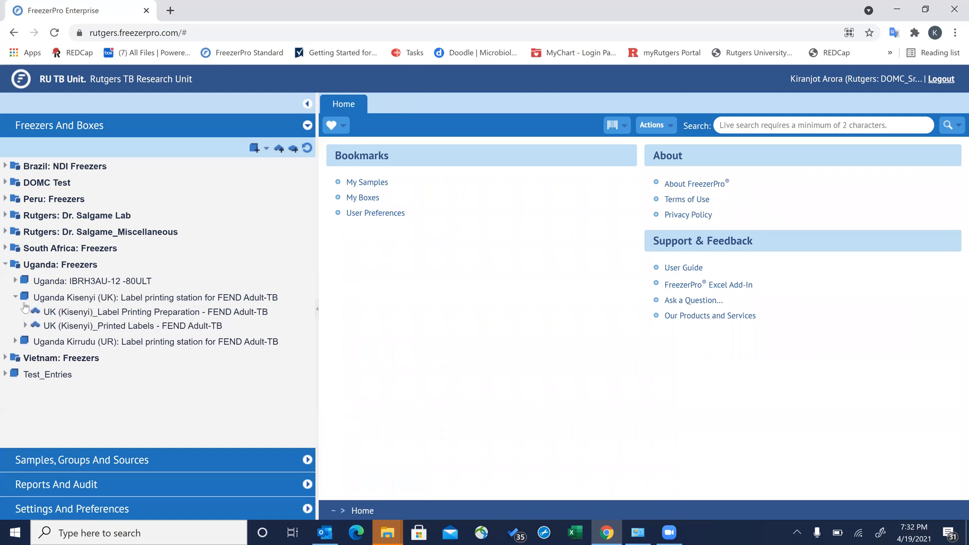
click(25, 311)
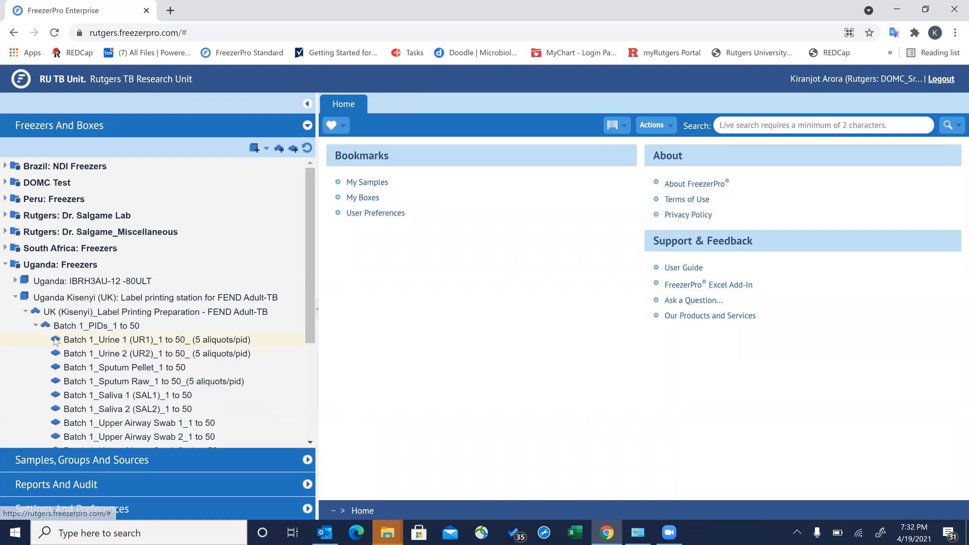
click(110, 344)
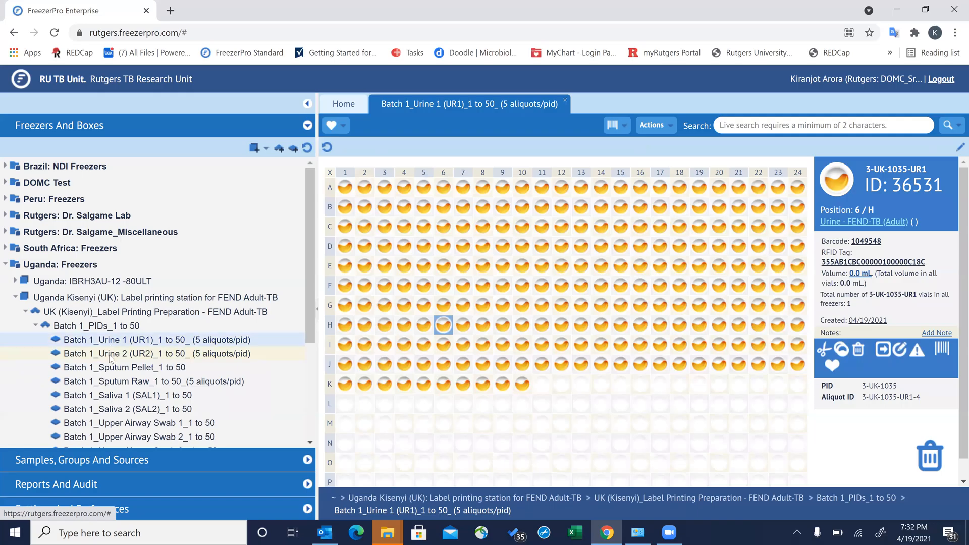
click(110, 357)
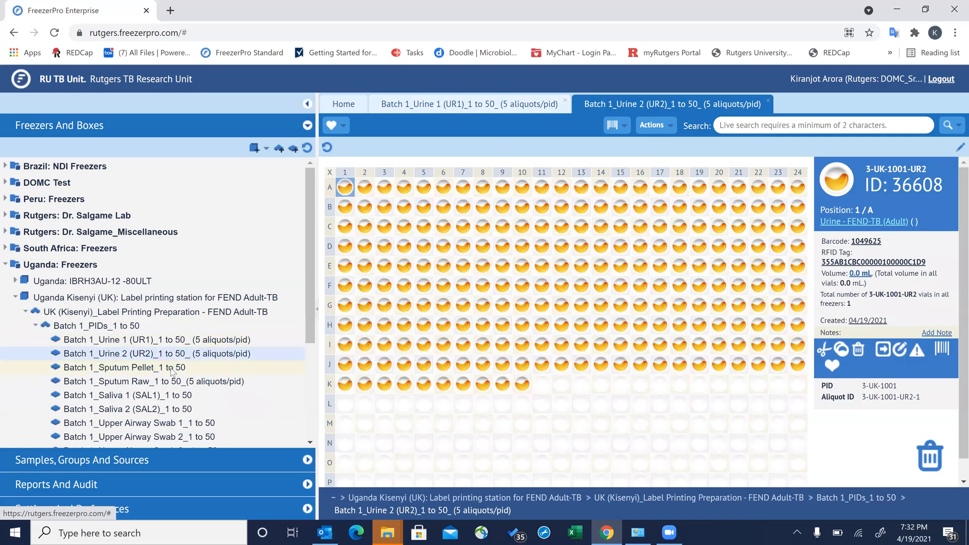
click(124, 367)
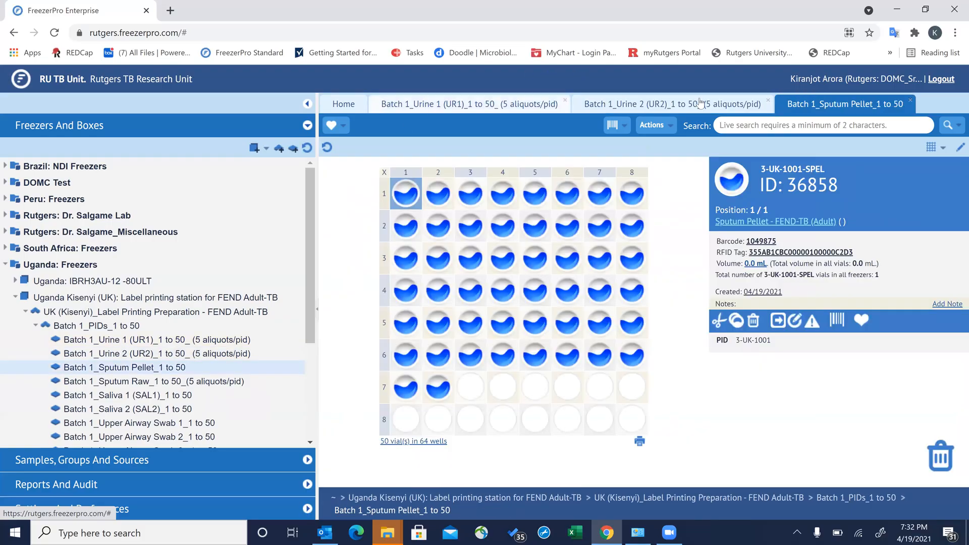
- Review the three box tabs, close them all leaving only Home, and collapse the batch list
click(714, 105)
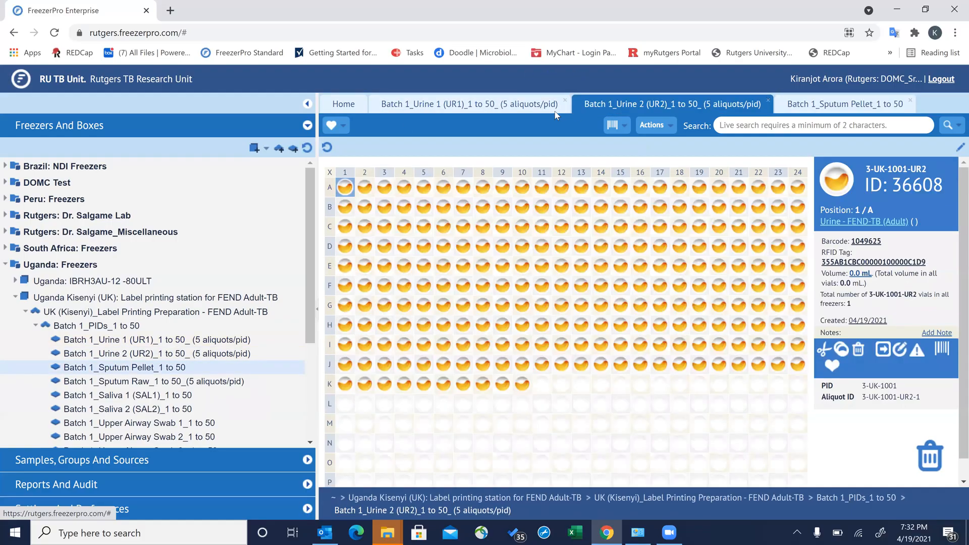
click(515, 103)
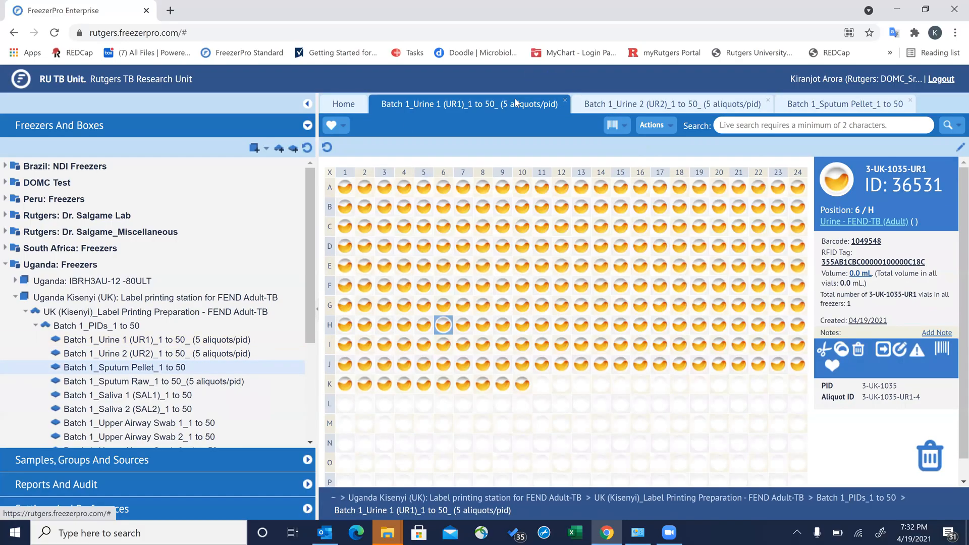
click(645, 104)
click(799, 104)
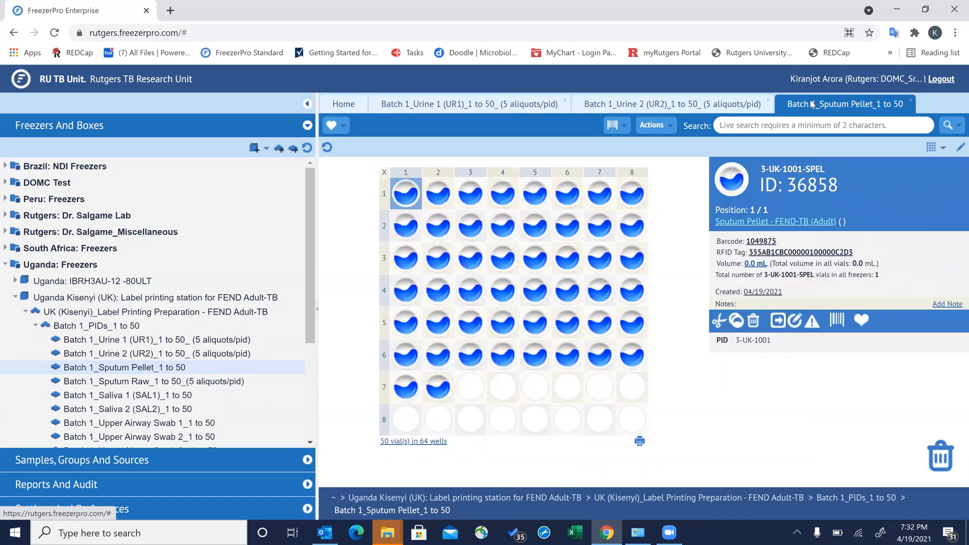
click(724, 106)
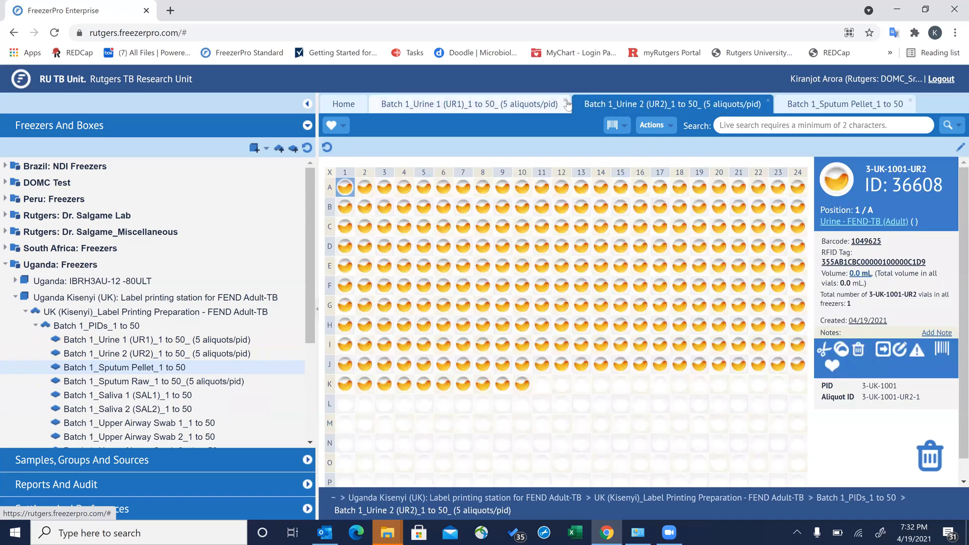
click(564, 100)
click(565, 100)
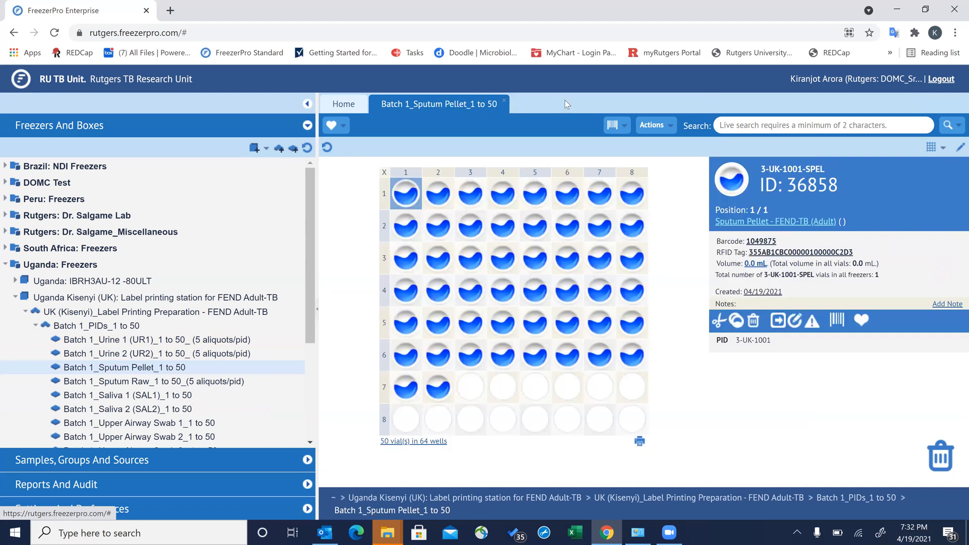
click(505, 100)
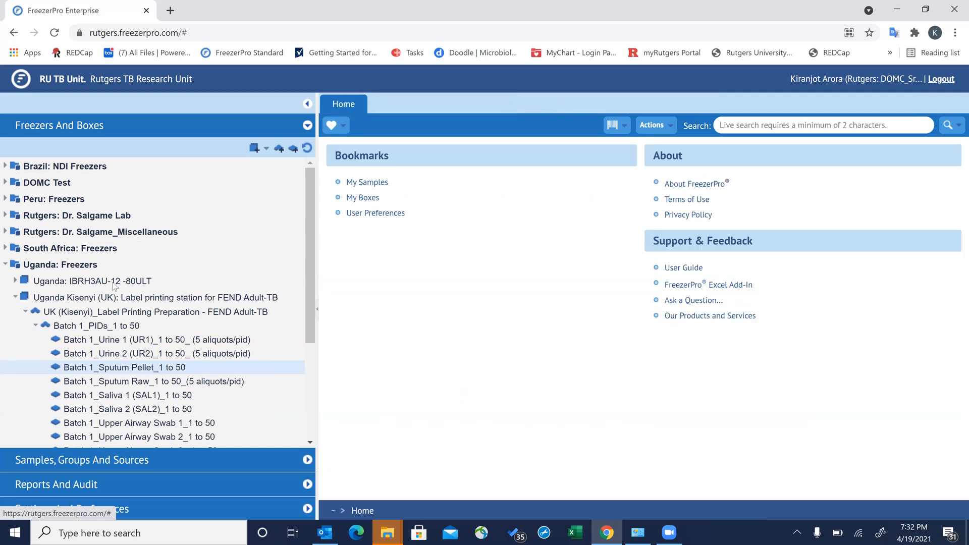
click(35, 325)
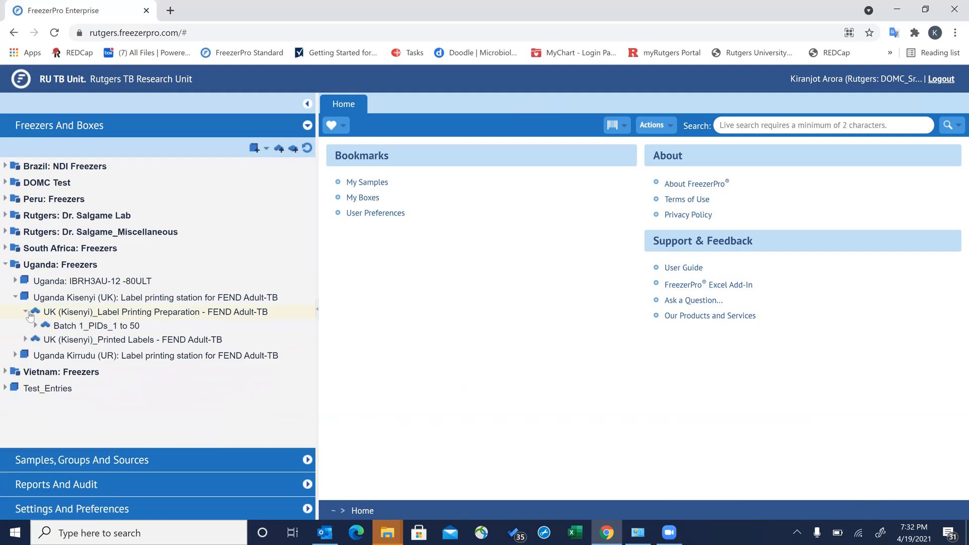
- Collapse the Kisenyi folders and the Uganda: Freezers group in the tree
click(25, 312)
click(16, 298)
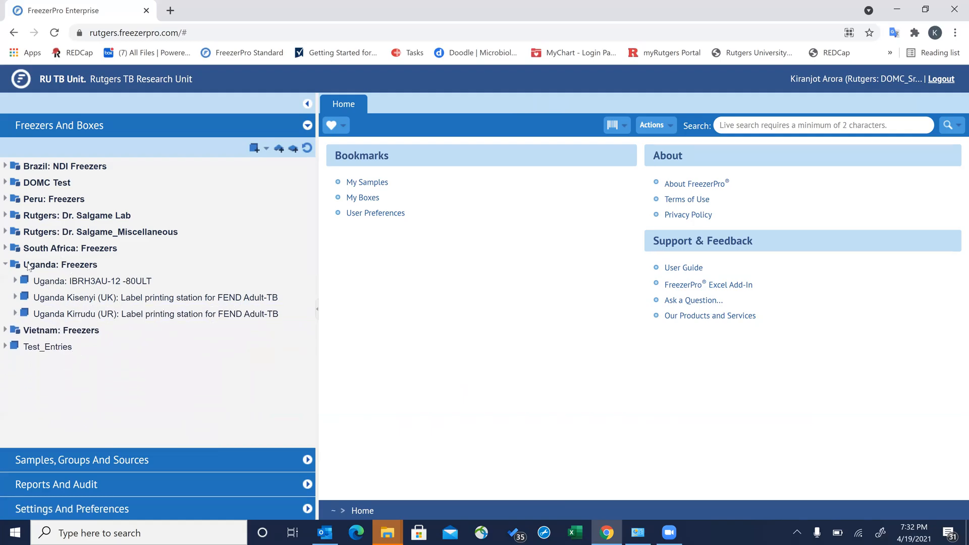
click(5, 265)
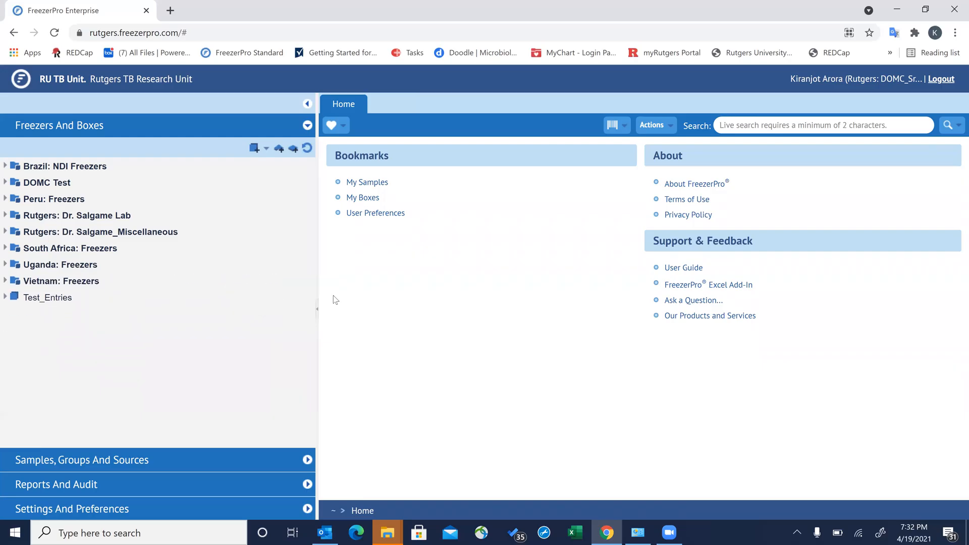
- Open Settings and Preferences > Barcode Printers and select the FEND TB (Adult) Saliva profile
click(79, 507)
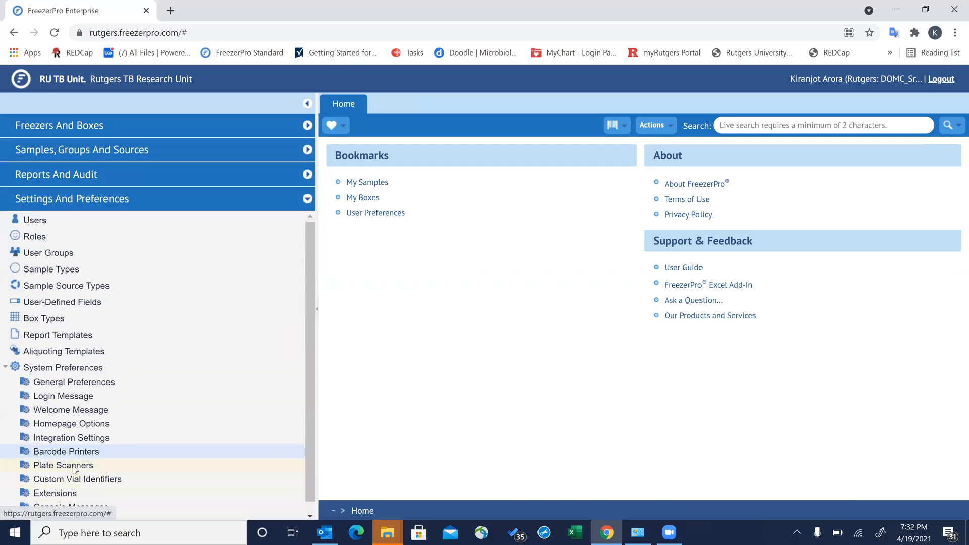
click(56, 455)
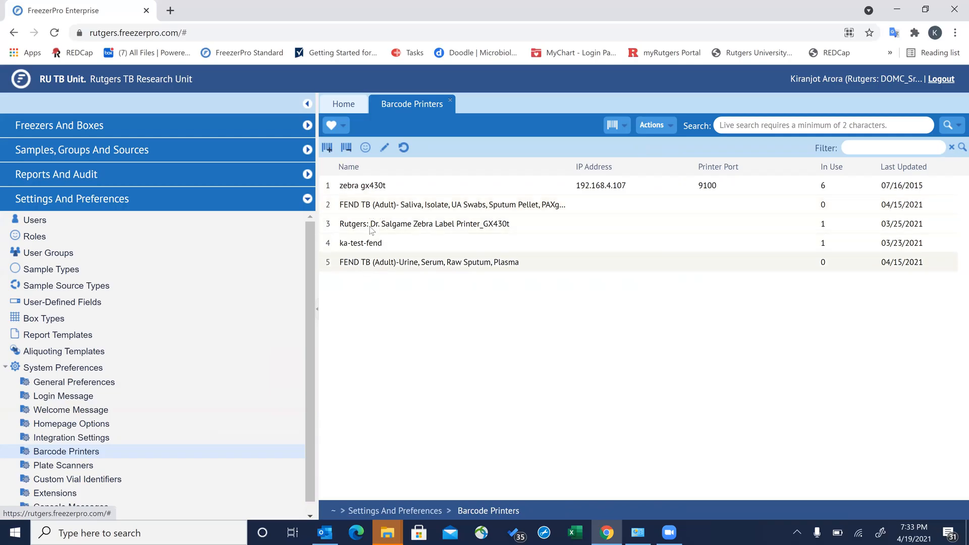
click(401, 208)
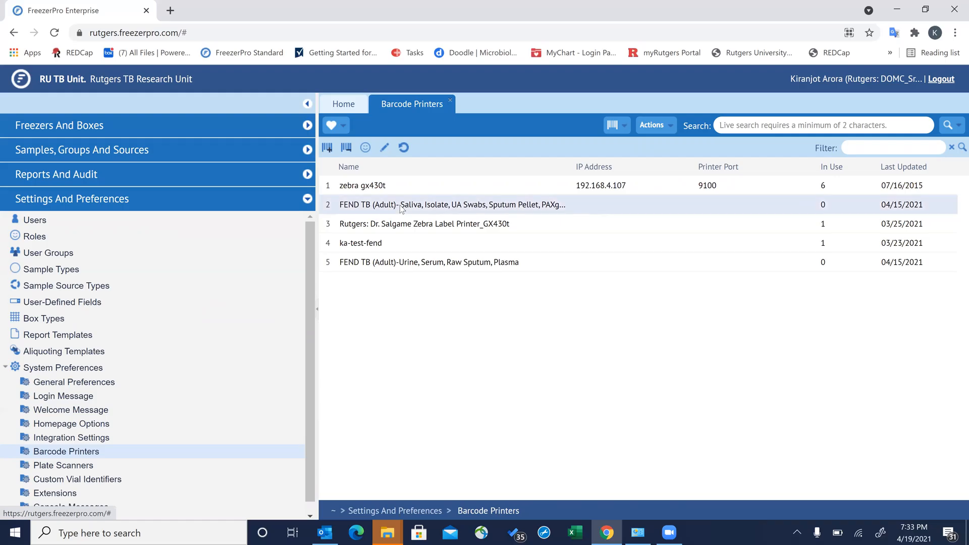
- Append 'PAXgene RNA' to the FEND TB (Adult) Saliva profile's name, then close its properties
click(385, 148)
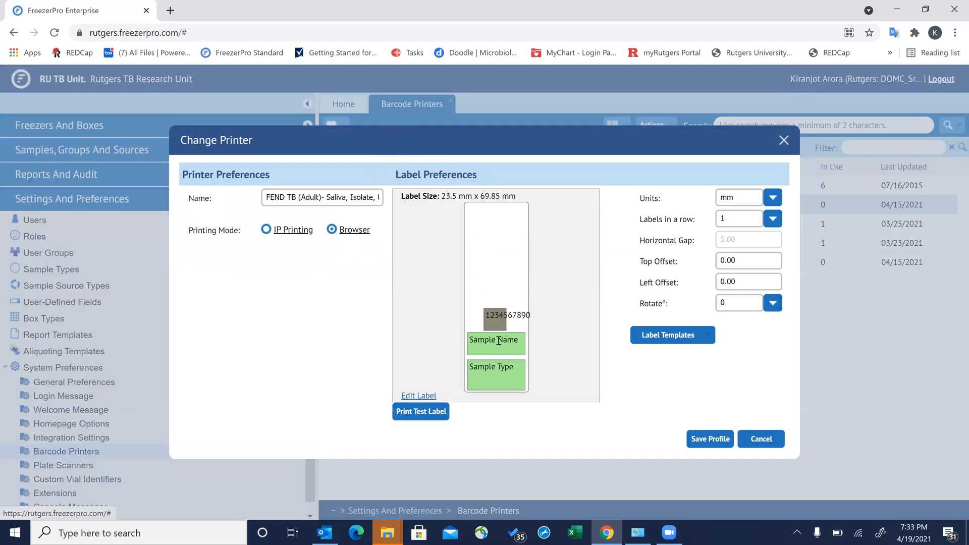
click(325, 197)
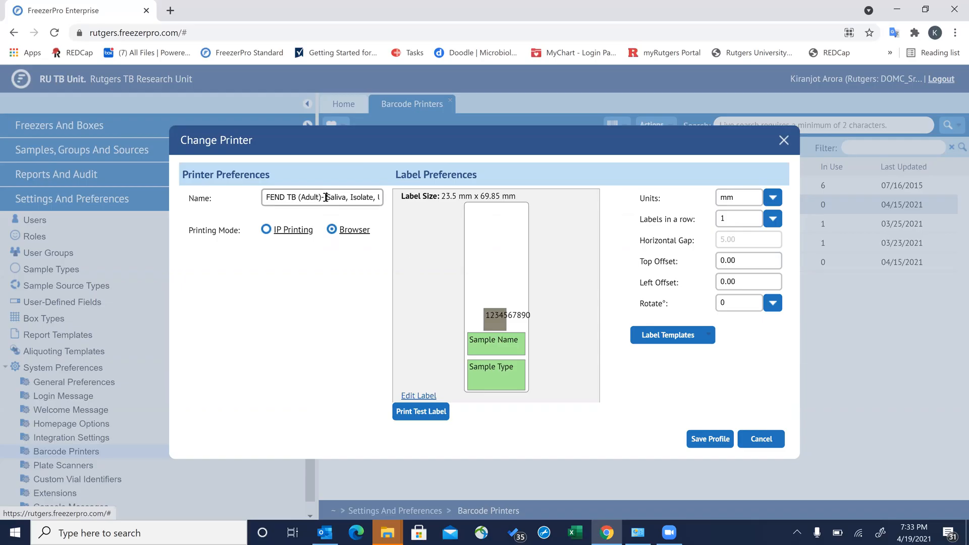
key(Right)
key(Right)
key(Right)
key(Right)
key(Right)
key(Right)
key(Right)
key(Right)
key(Right)
key(Right)
key(Right)
key(Right)
key(Right)
key(Right)
key(Right)
key(Right)
key(Right)
key(Right)
key(Right)
key(Right)
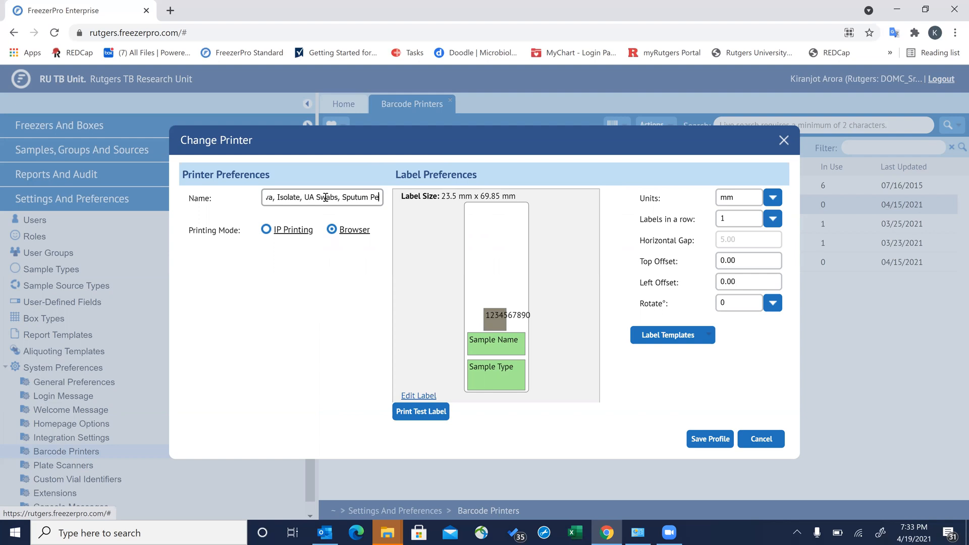
text(PAXgene RNA)
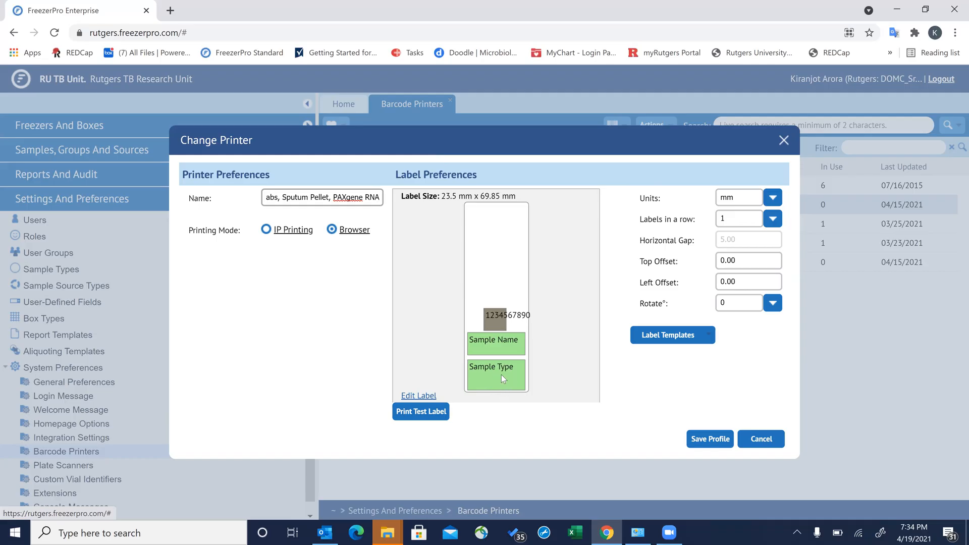
click(784, 141)
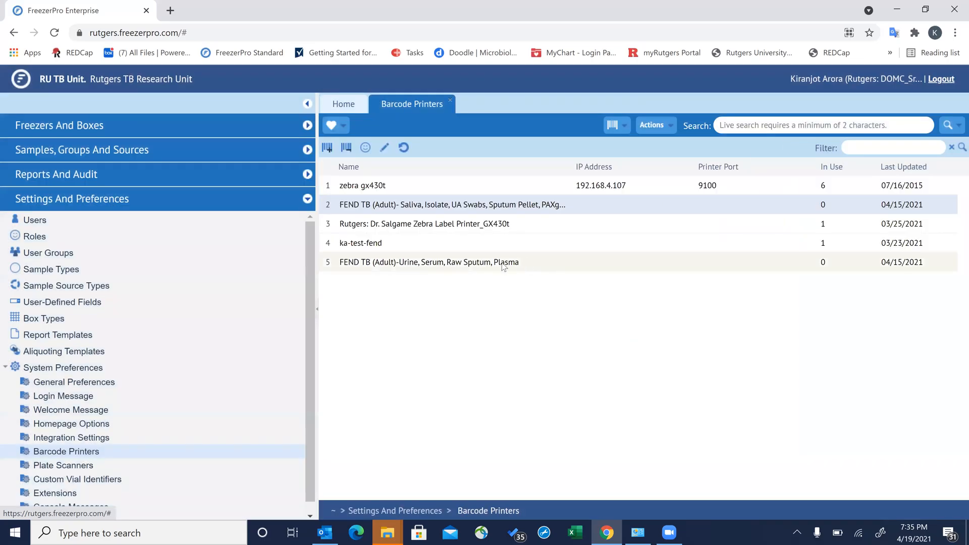
- Open the FEND TB (Adult)-Urine, Serum, Raw Sputum profile's properties and append 'Plasma' to its name
click(504, 267)
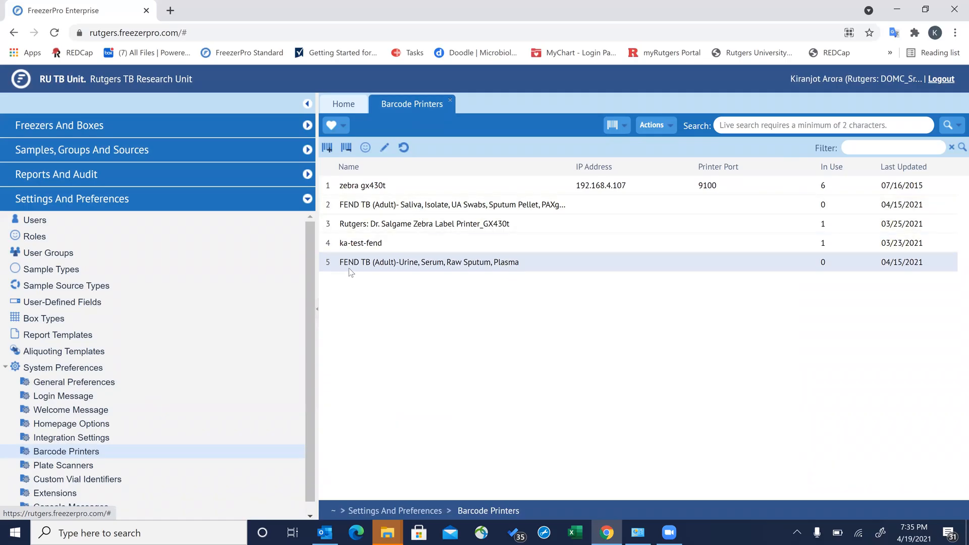
click(383, 148)
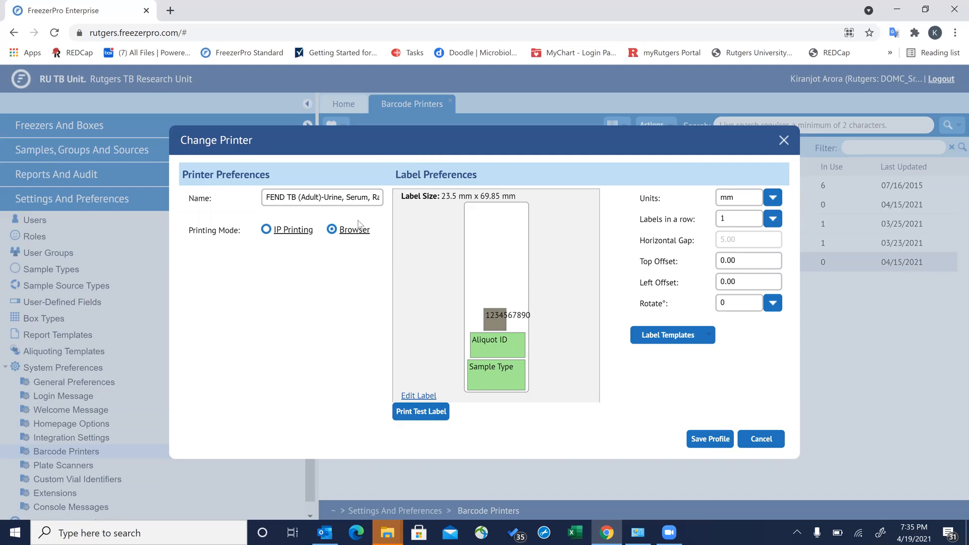
click(326, 196)
key(Right)
key(Right)
key(Right)
key(Right)
key(Right)
key(Right)
key(Right)
key(Right)
key(Right)
key(Right)
key(Right)
key(Right)
key(Right)
key(Right)
key(Right)
key(Right)
key(Right)
key(Right)
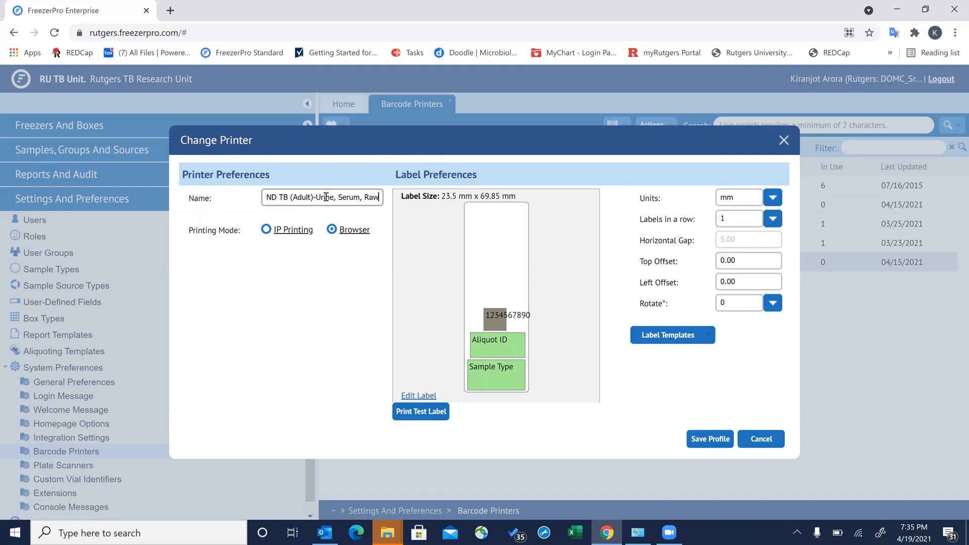
text(Plasma)
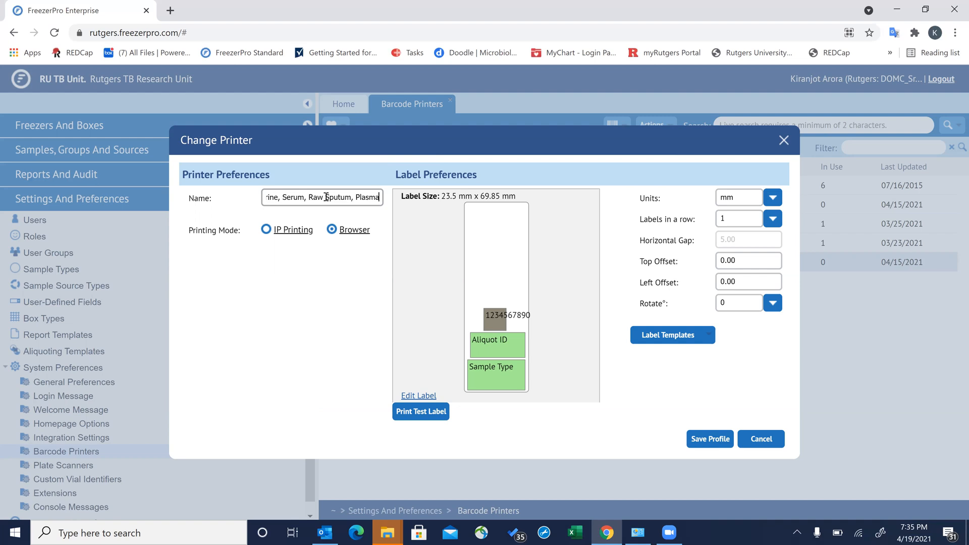
key(Left)
key(Left)
key(Left)
key(Left)
key(Left)
key(Left)
key(Left)
key(Left)
key(Left)
key(Left)
key(Left)
key(Left)
key(Left)
key(Left)
key(Left)
key(Left)
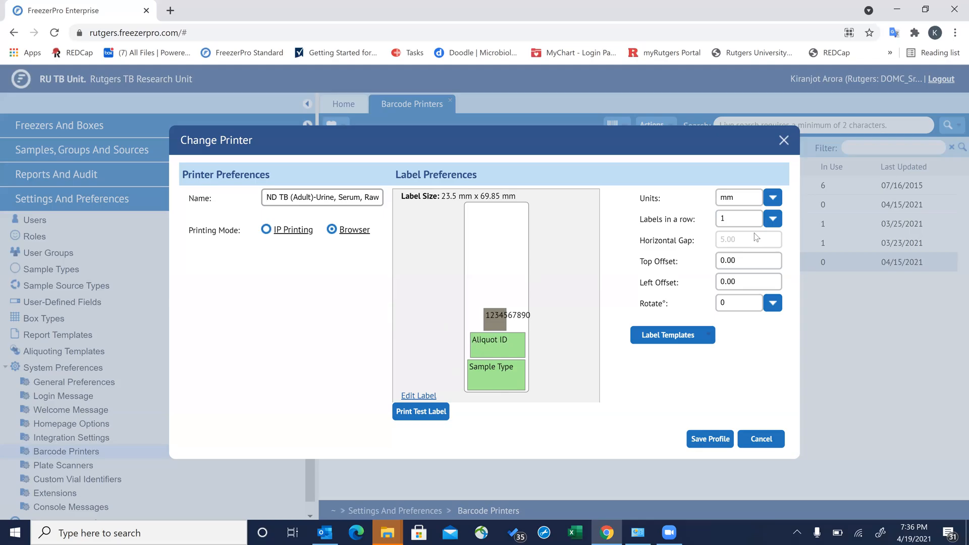
- Close the Urine profile dialog, compare the Saliva and Urine profiles, then close Barcode Printers
click(783, 140)
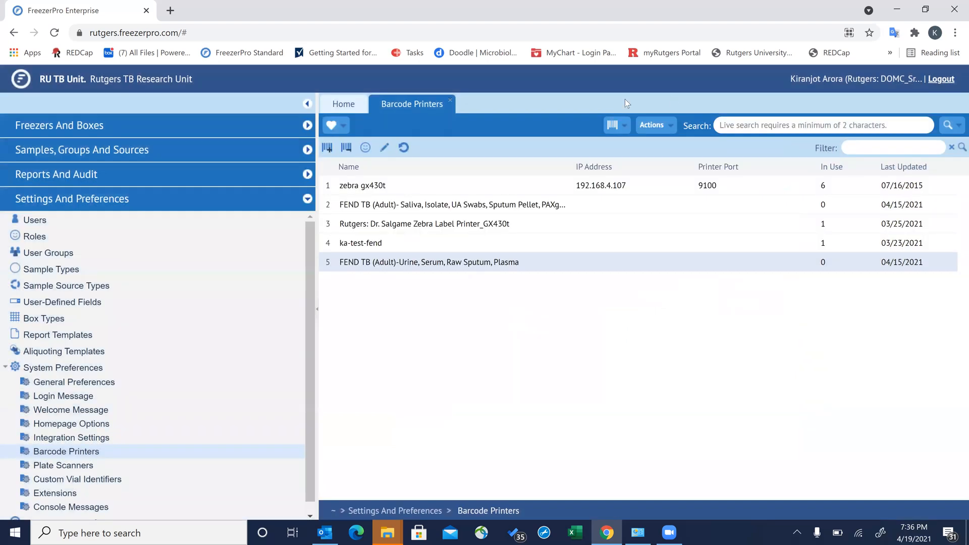
click(460, 208)
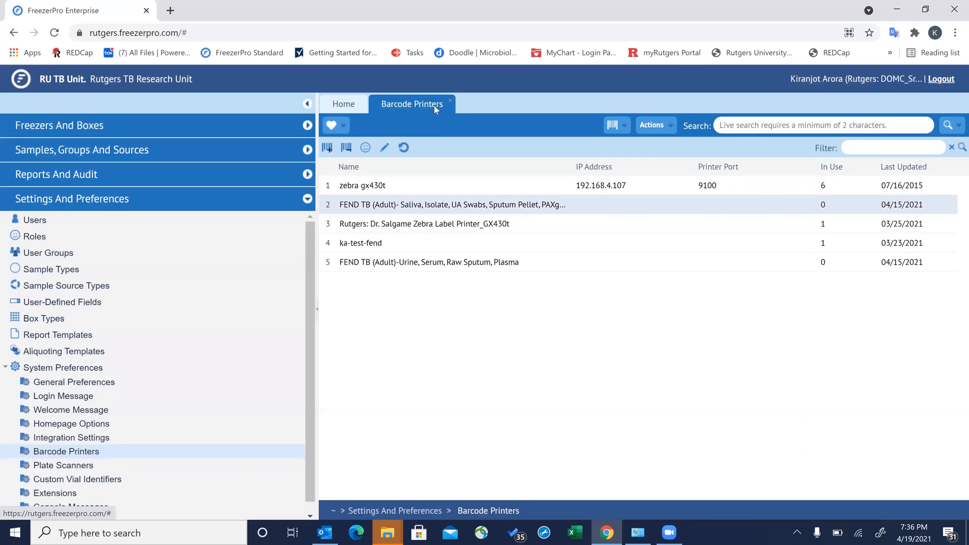
click(425, 266)
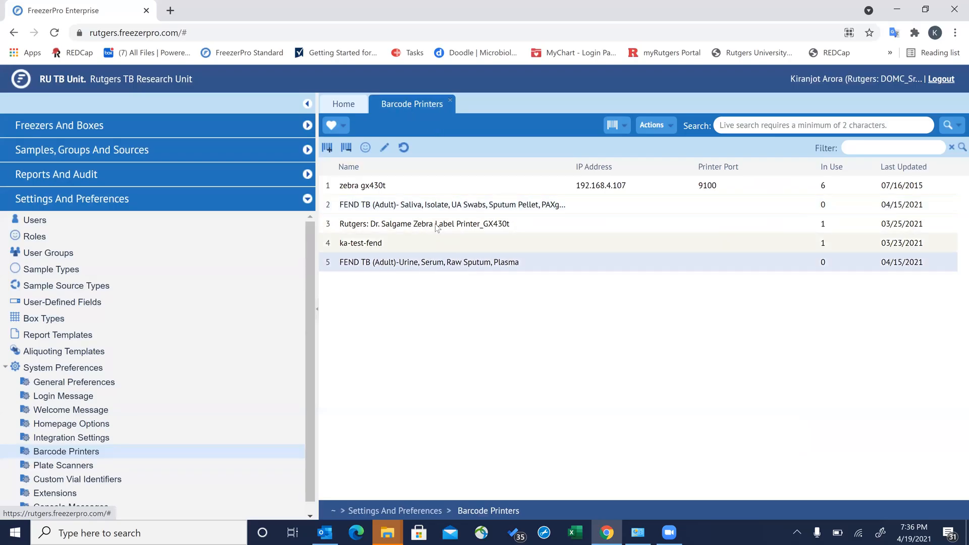
click(434, 208)
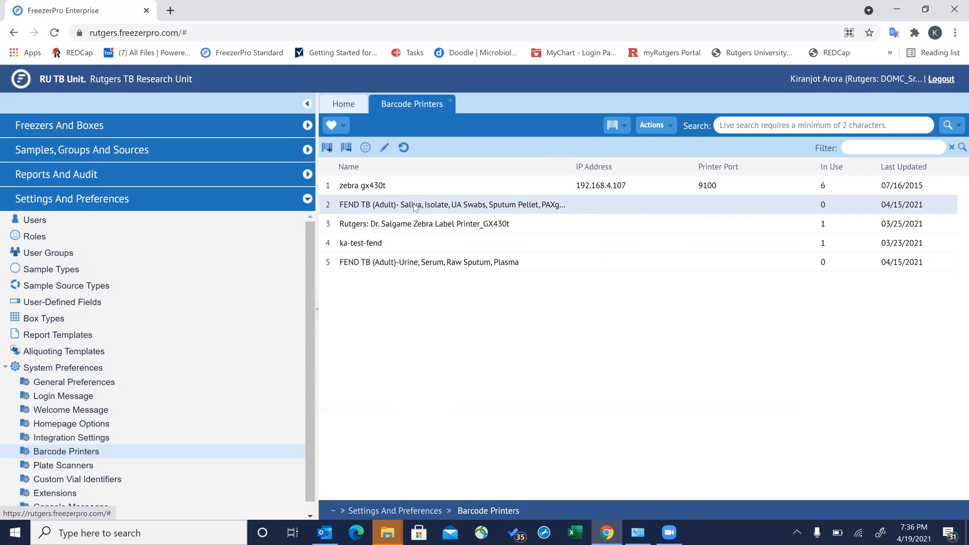
click(397, 263)
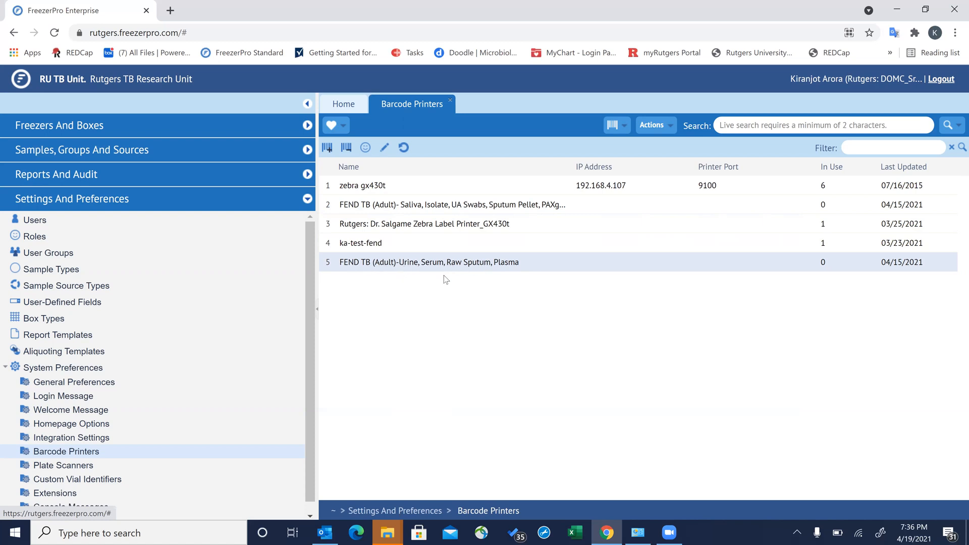
click(449, 100)
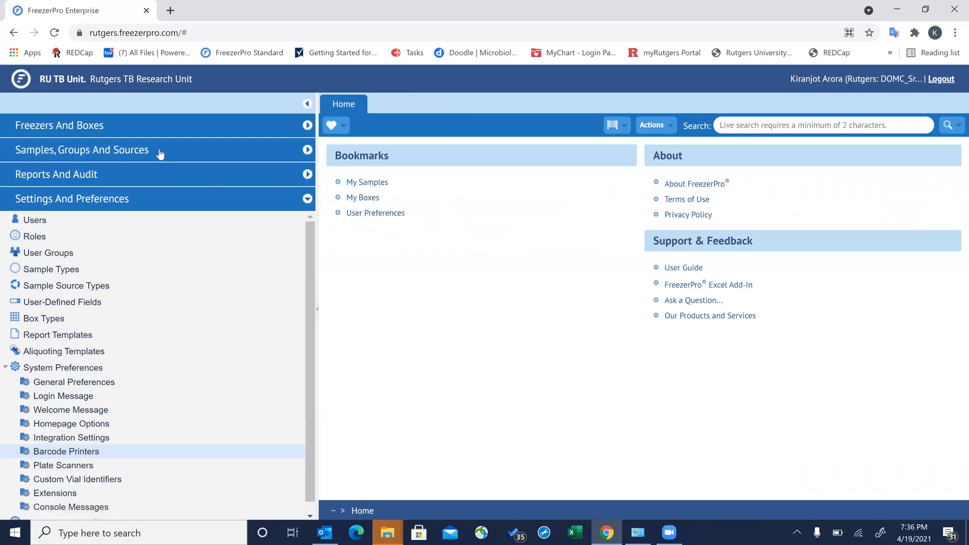
- Expand Freezers And Boxes > Uganda: Freezers and open Uganda Kisenyi (UK)'s 1750-sample list
click(152, 131)
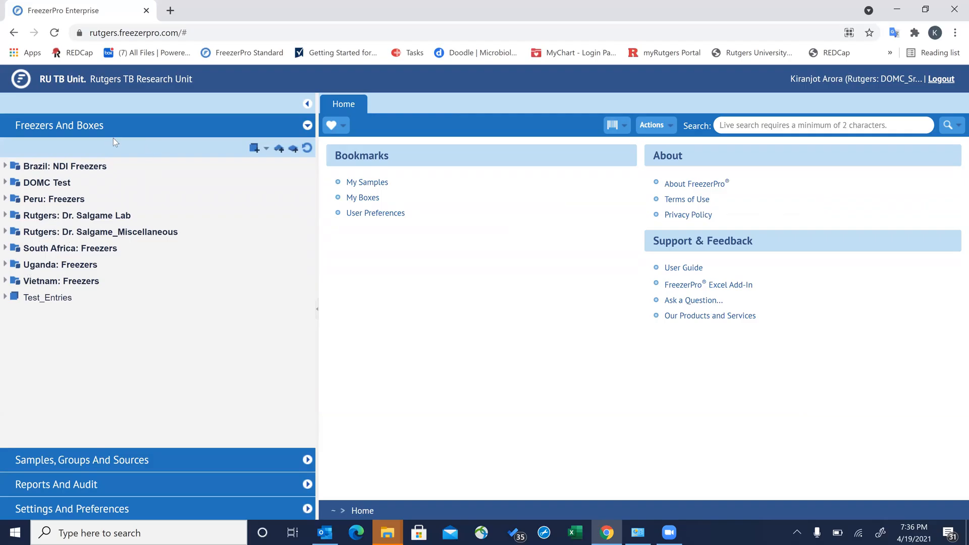
click(5, 264)
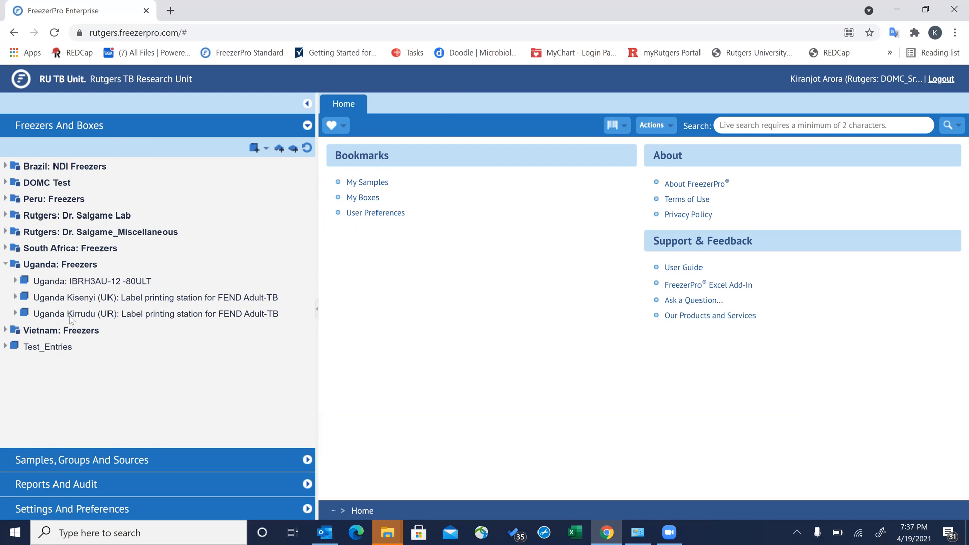
click(16, 298)
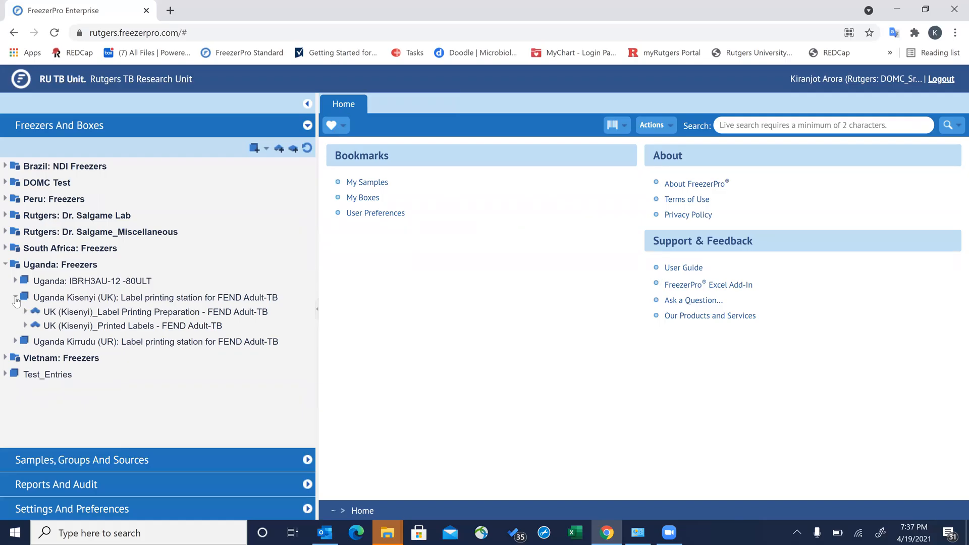
click(16, 298)
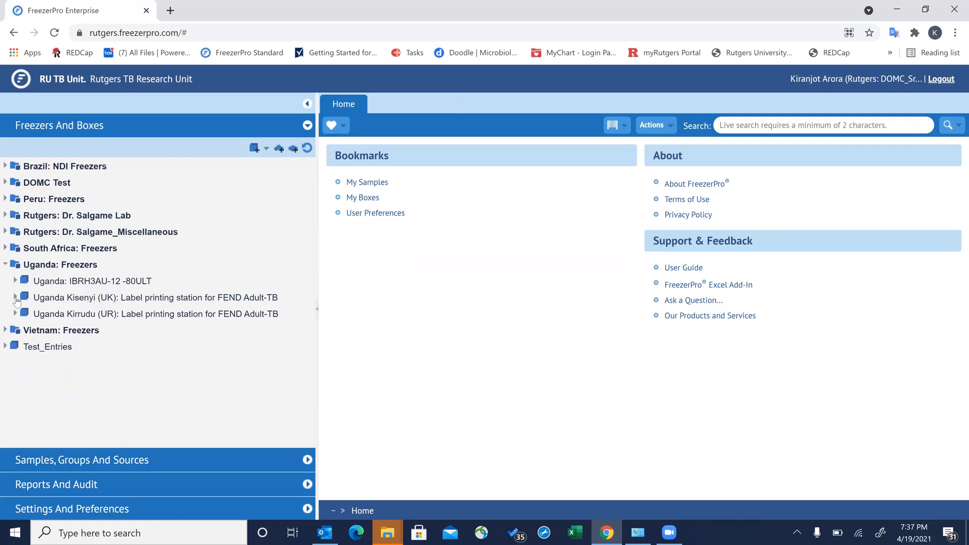
click(47, 301)
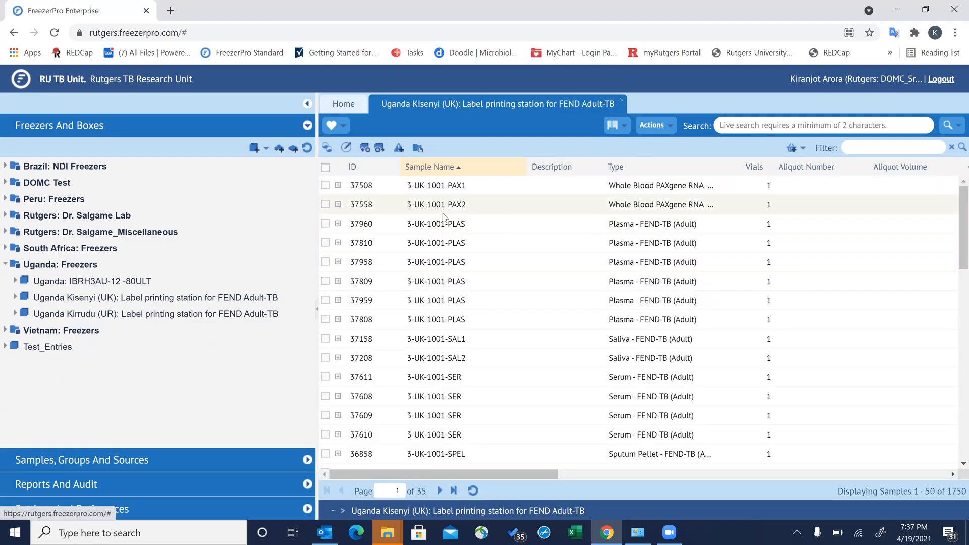
- Close the Uganda Kisenyi (UK) samples tab, leaving only the Home page
click(622, 104)
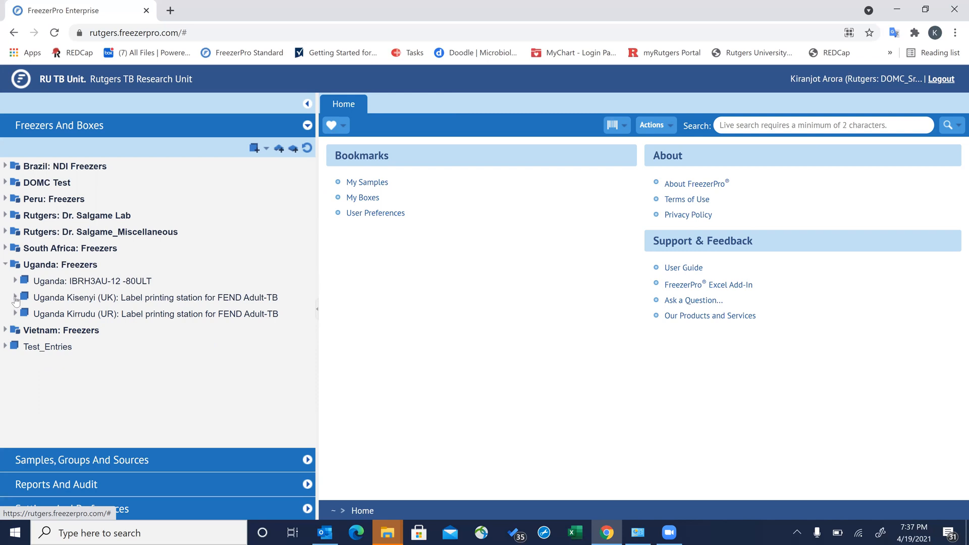
- Expand Uganda Kisenyi (UK) and its UK (Kisenyi)_Label Printing Preparation storage
click(15, 298)
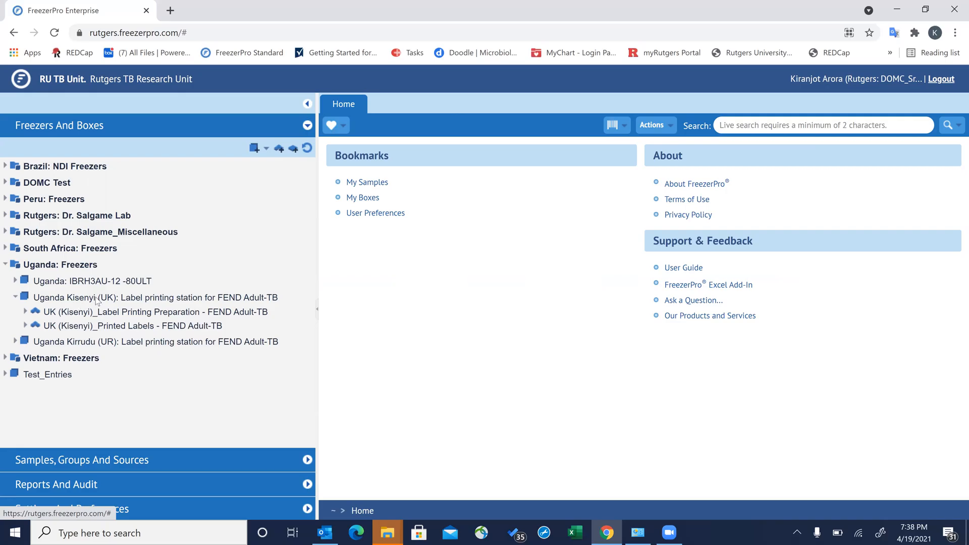
click(25, 311)
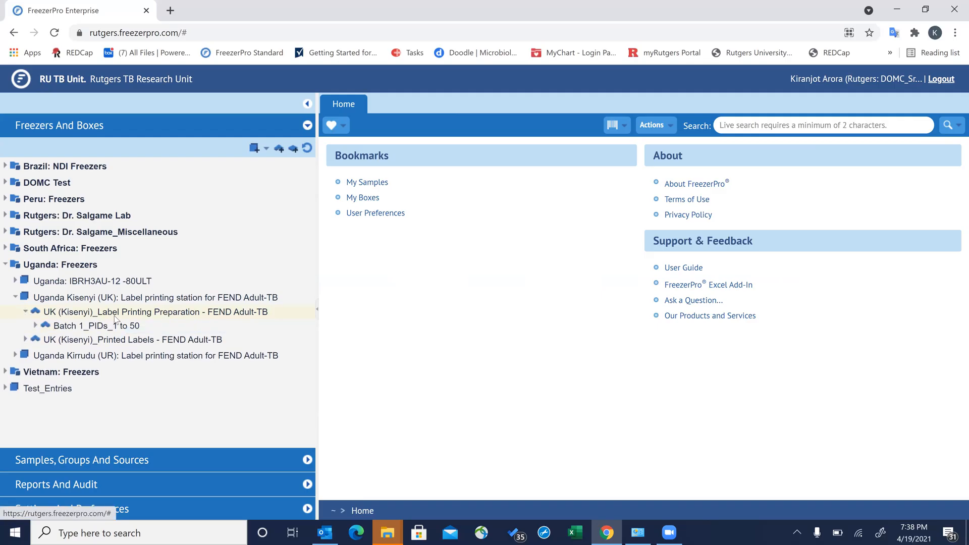
click(25, 312)
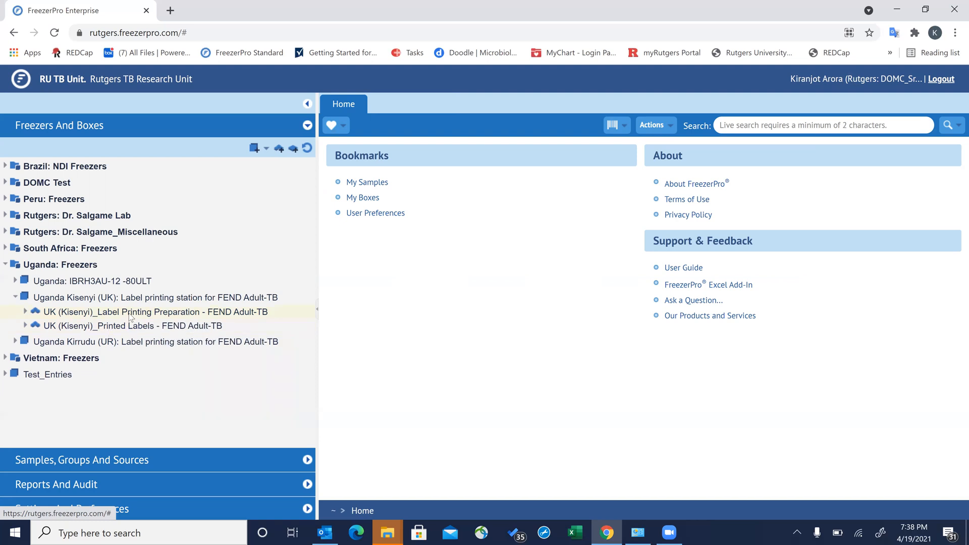
click(26, 312)
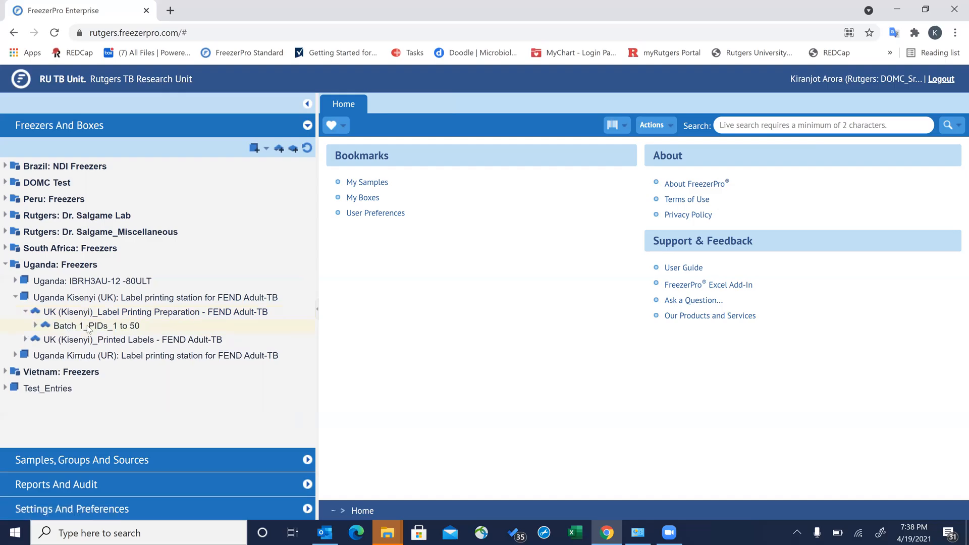
- Expand Batch 1_PIDs_1 to 50 to list its boxes and open Batch 1_Urine 1
mouse_move(99, 331)
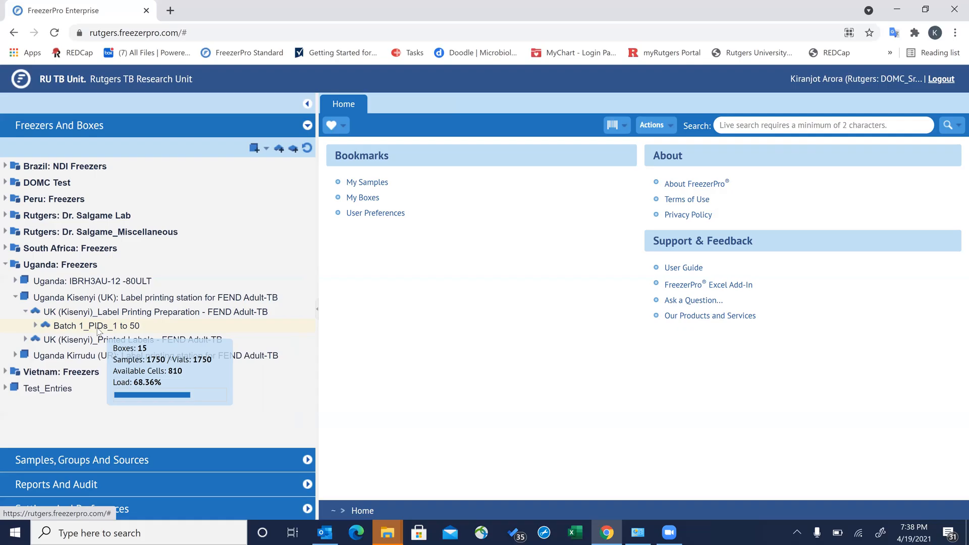
click(99, 326)
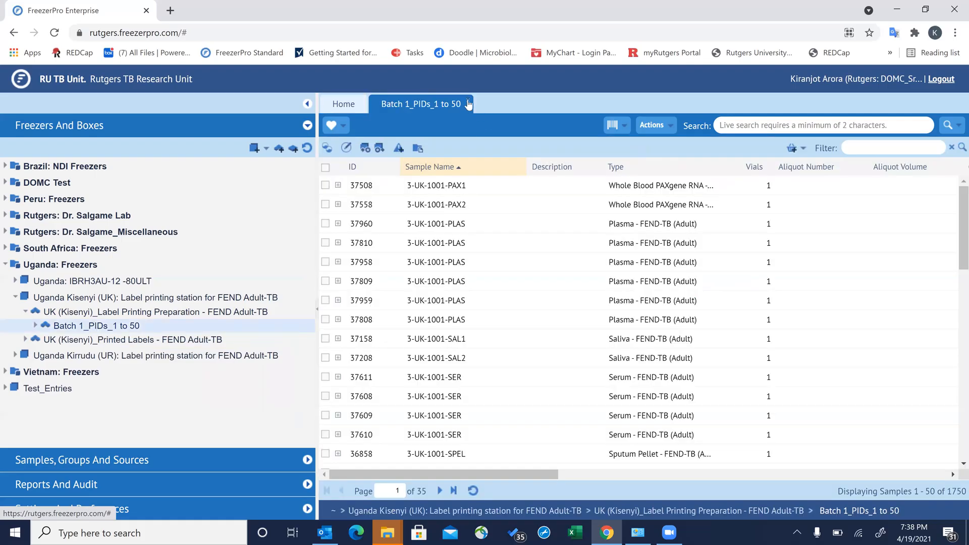
click(468, 101)
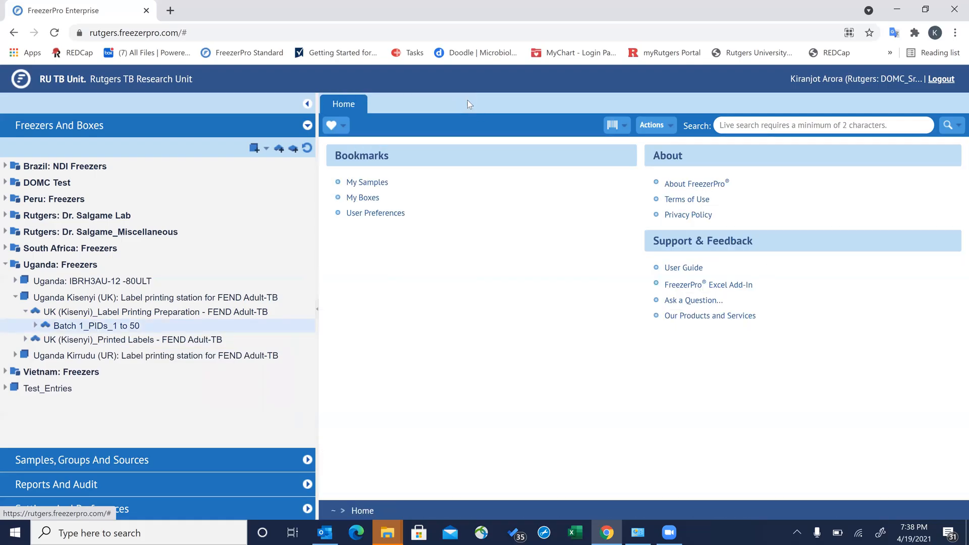
click(36, 325)
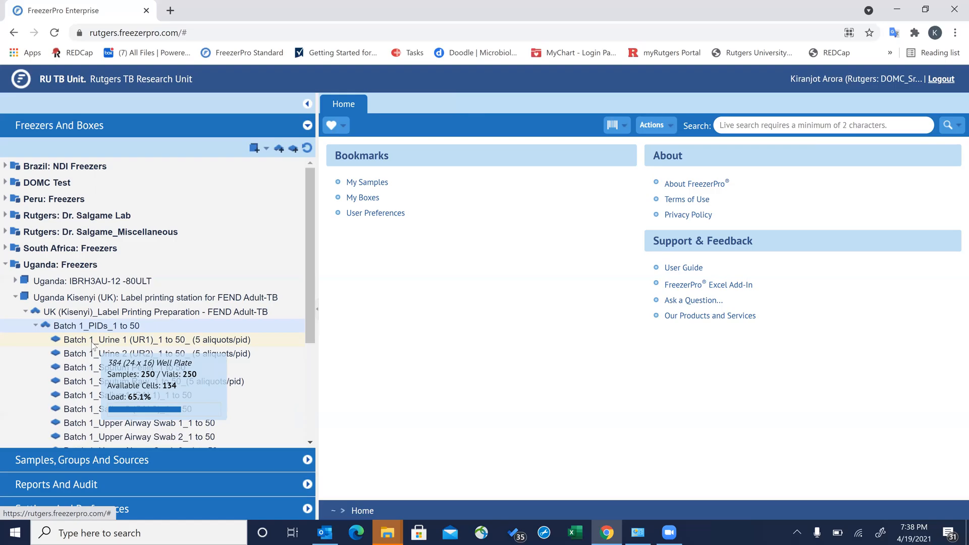
click(93, 343)
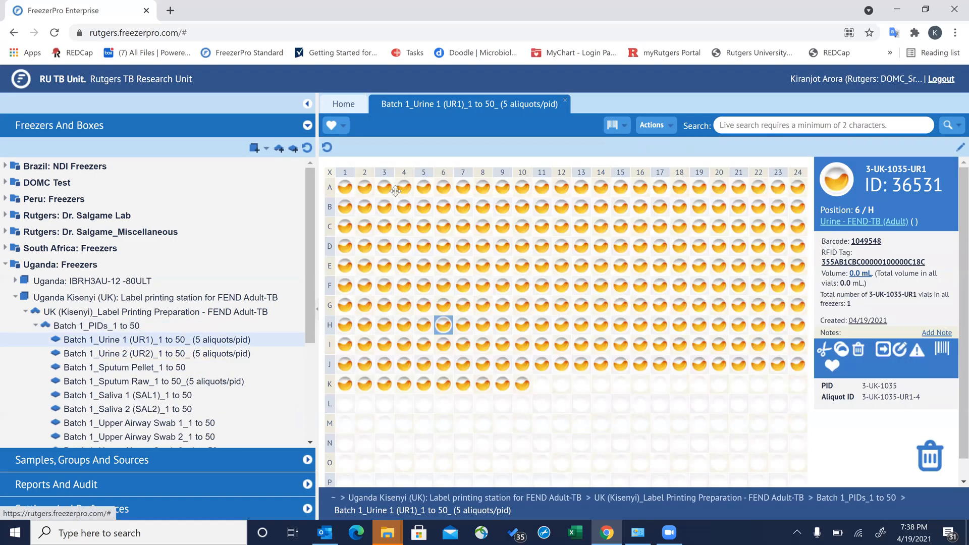
- Inspect the urine vials in wells A3 and A4 and highlight the sample name in the details heading
click(384, 188)
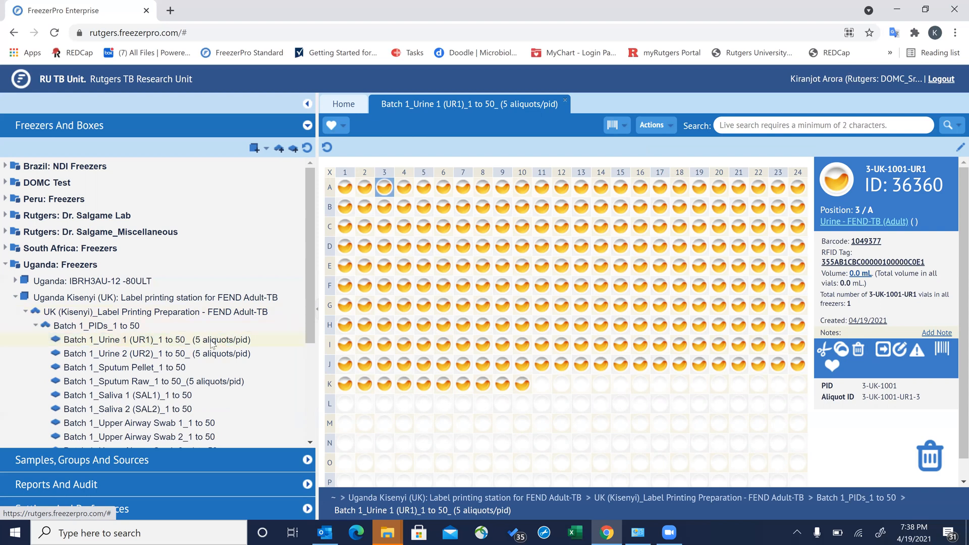
click(402, 186)
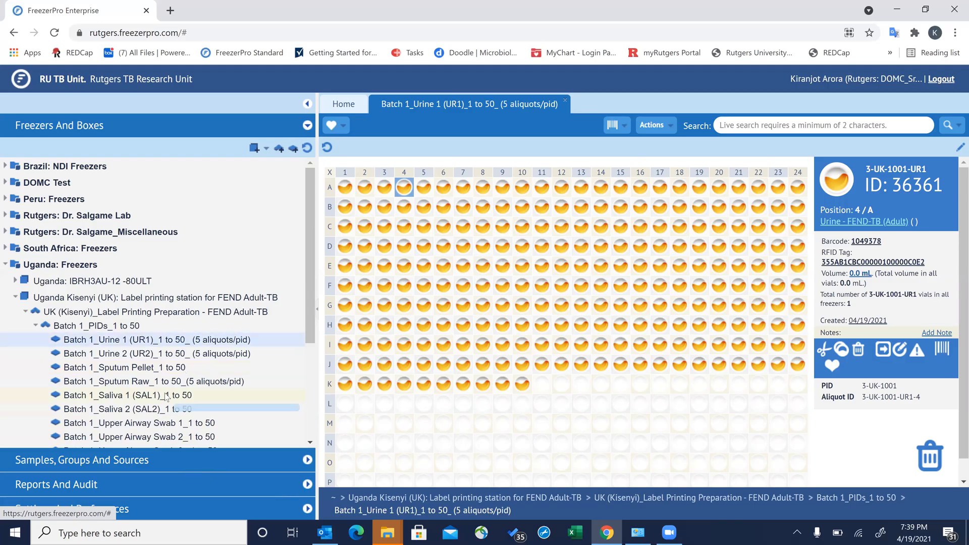
mouse_move(166, 396)
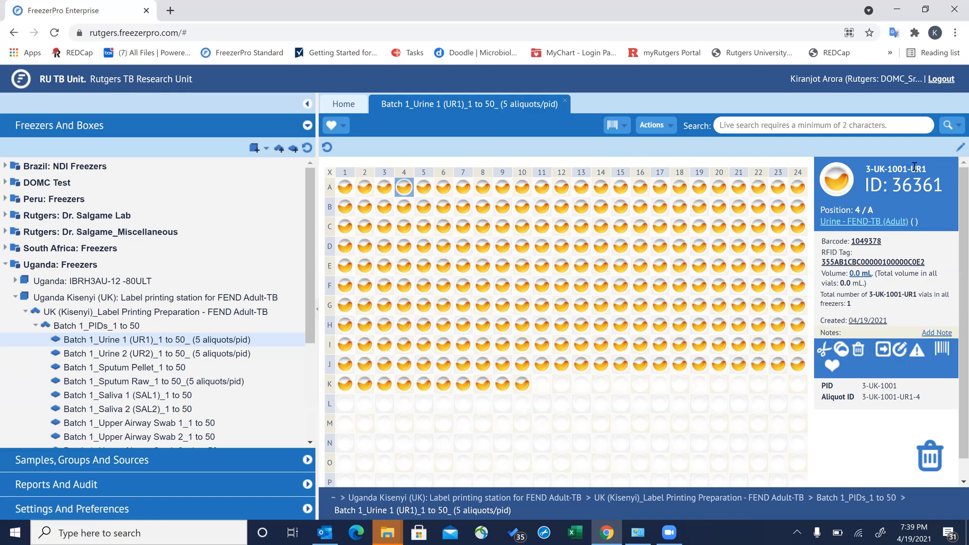
mouse_move(909, 167)
mouse_down()
mouse_move(867, 164)
mouse_move(919, 171)
mouse_up()
- Select vial 3-UK-1001-UR1-1 in well A1 and start a barcode print for it
mouse_move(349, 194)
click(343, 188)
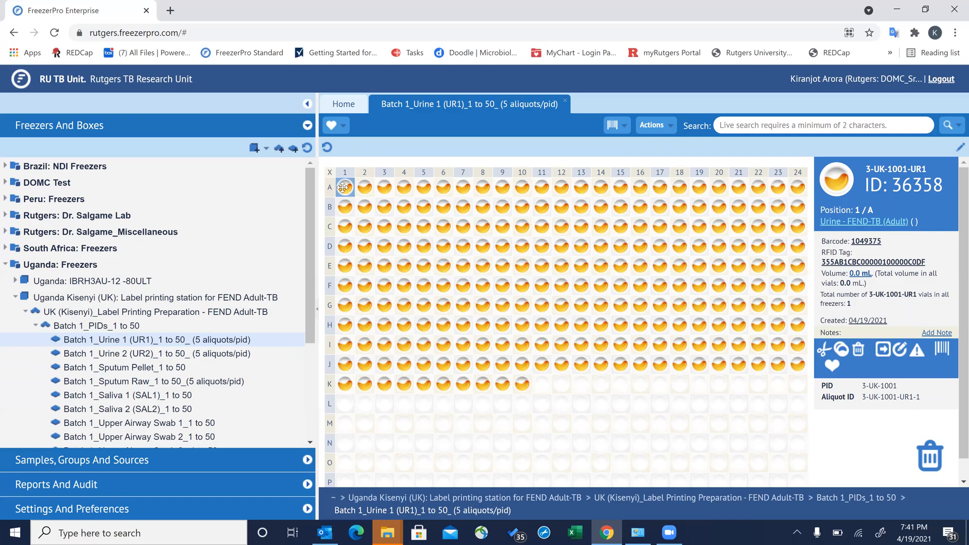
click(943, 351)
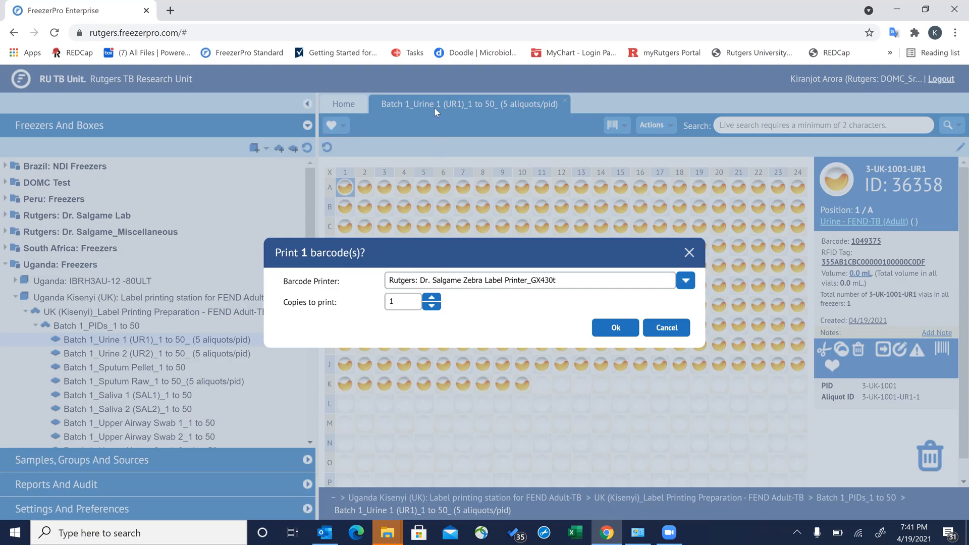
- Print one A1 barcode with the FEND TB (Adult)-Urine, Serum, Raw Sputum, Plasma profile
click(685, 280)
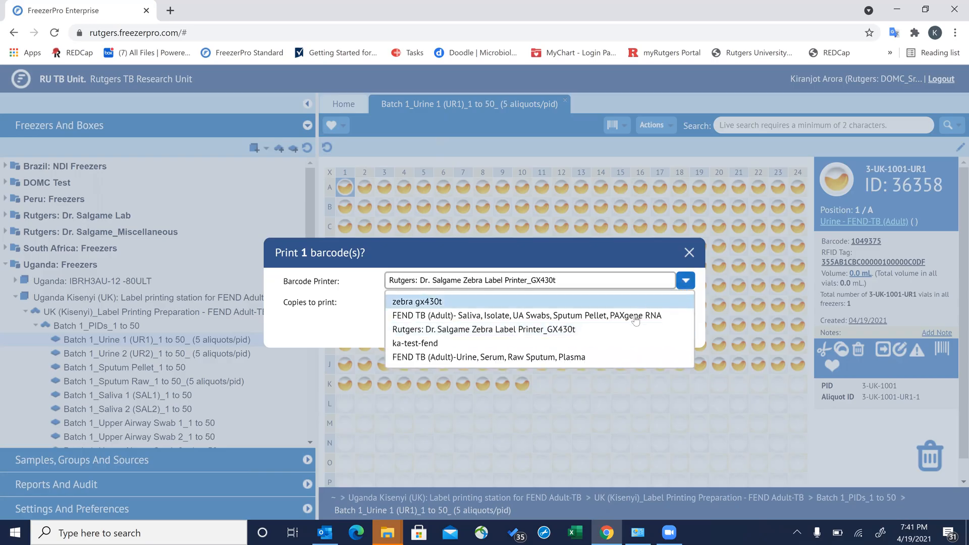
click(474, 356)
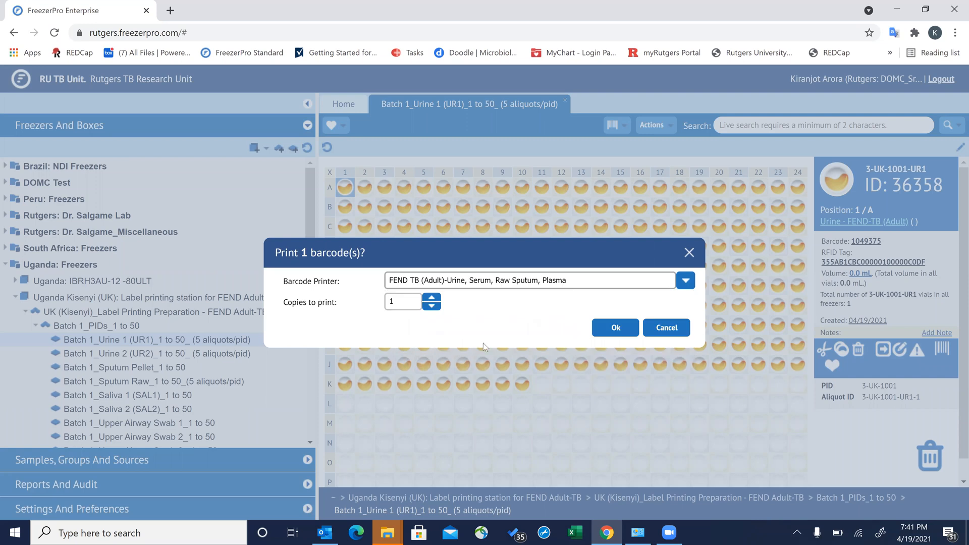
click(616, 329)
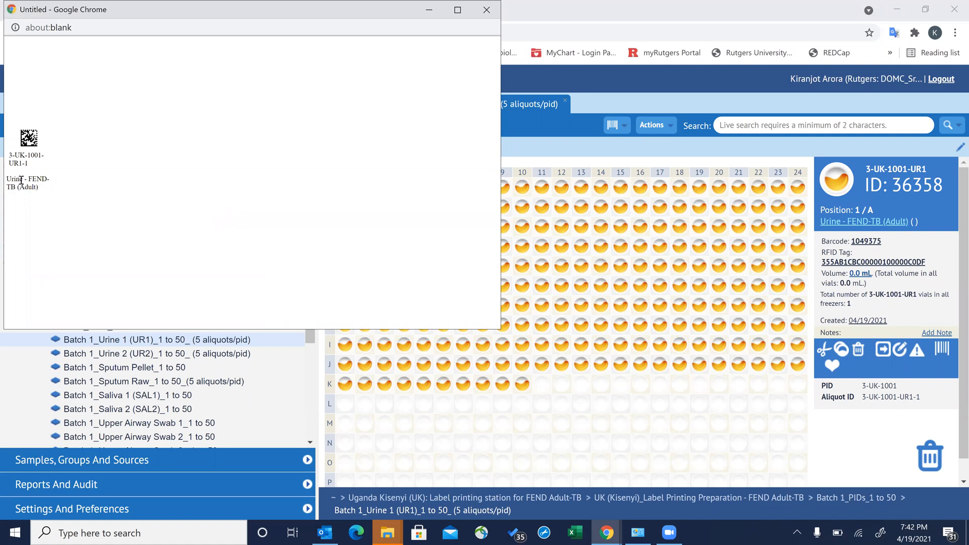
- Review the 3-UK-1001-UR1-1 label's sample name and type, then bring up Chrome's Print dialog
drag(24, 180, 5, 176)
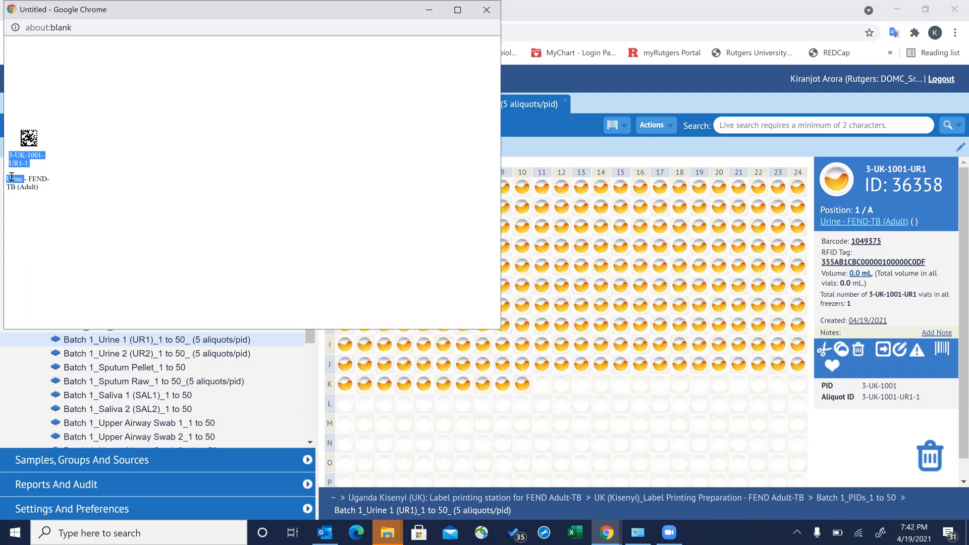
click(24, 180)
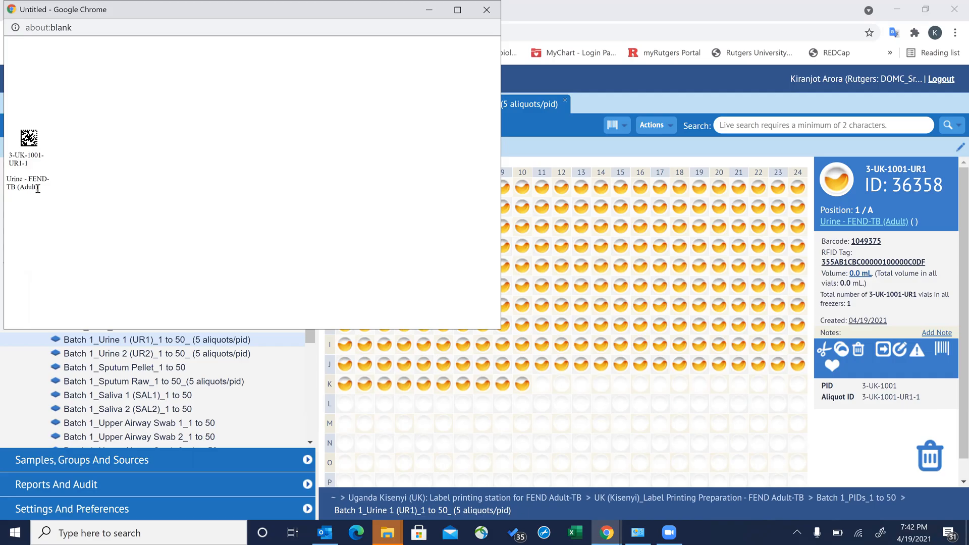
mouse_move(38, 189)
mouse_down()
mouse_move(7, 178)
mouse_move(30, 178)
mouse_up()
right_click(105, 118)
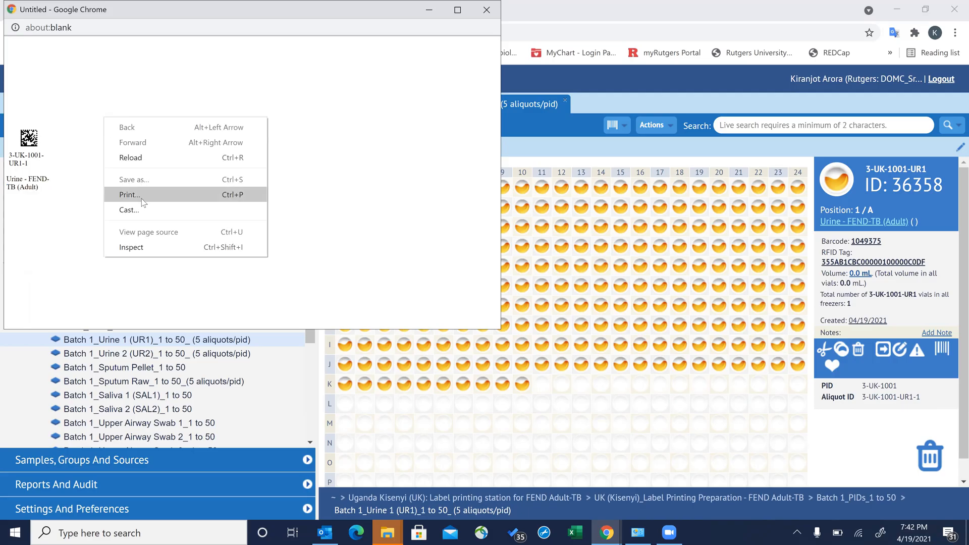
click(142, 198)
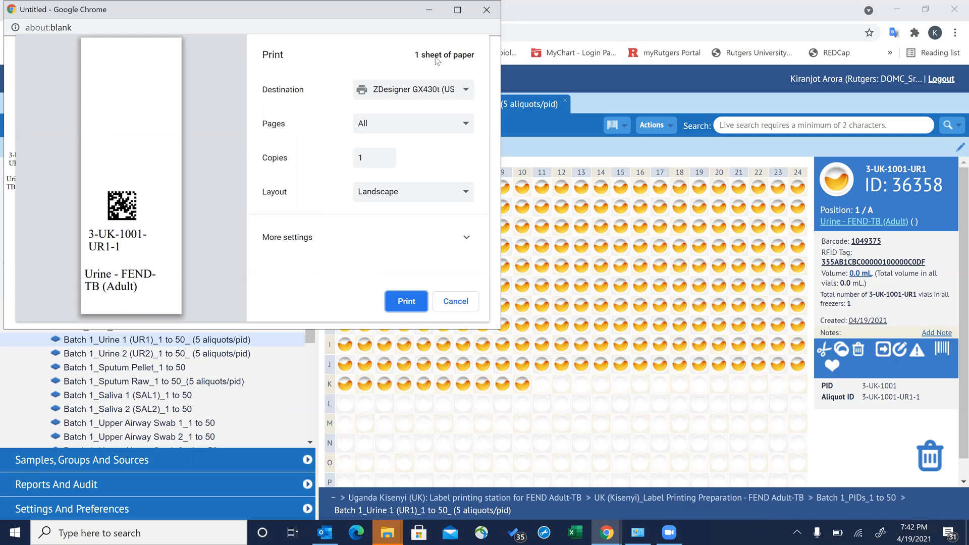
- Print the A1 label with ZDesigner GX430t kept as the destination
click(462, 94)
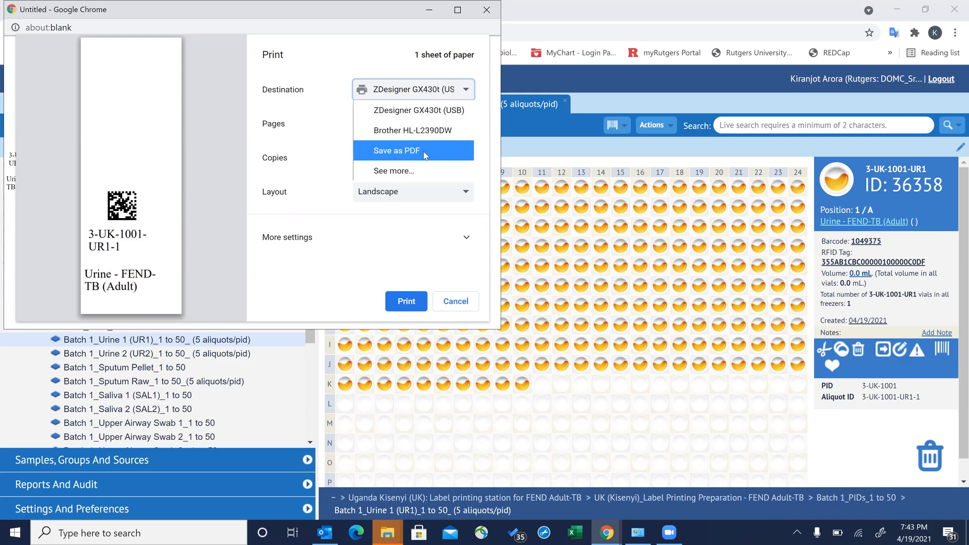
click(435, 112)
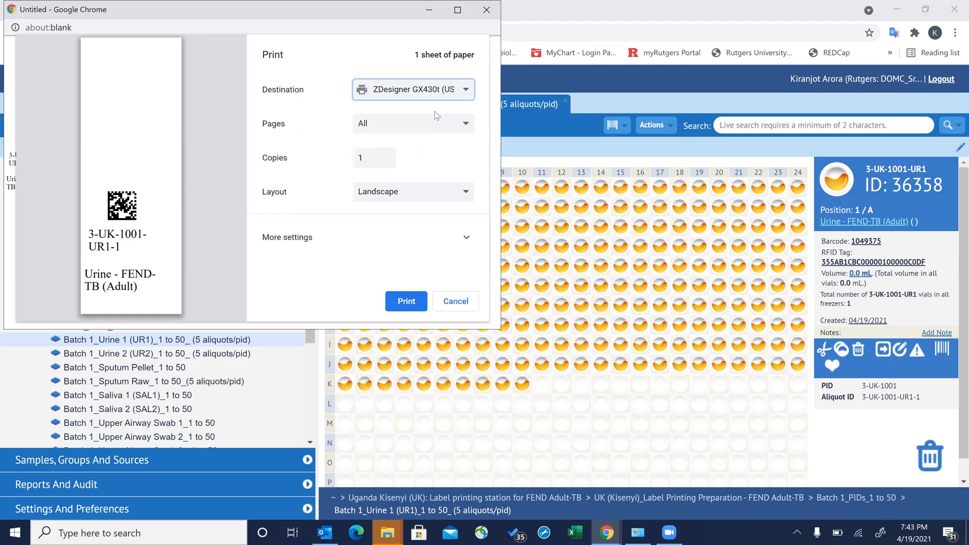
click(405, 302)
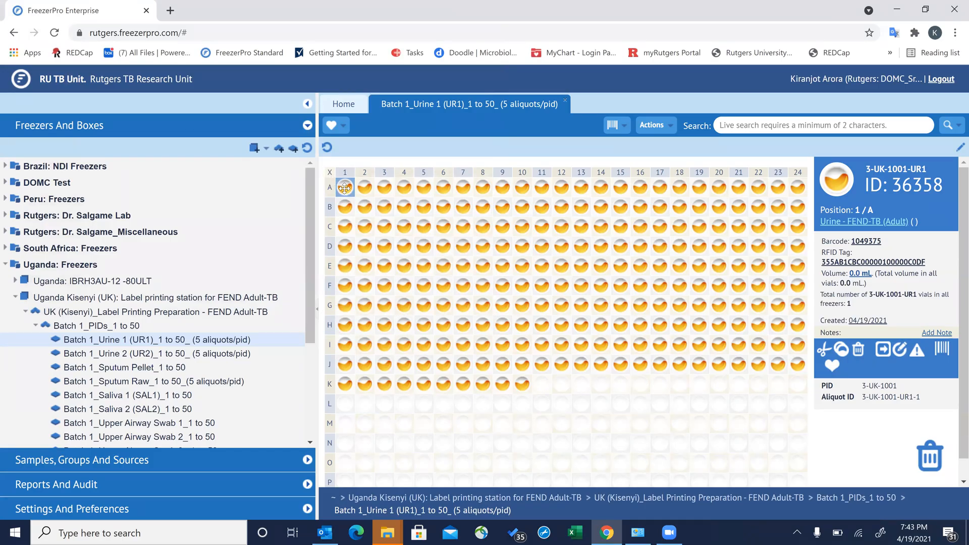
- Check the vials in D11 and C15, then select all 250 filled Urine 1 vials
click(543, 246)
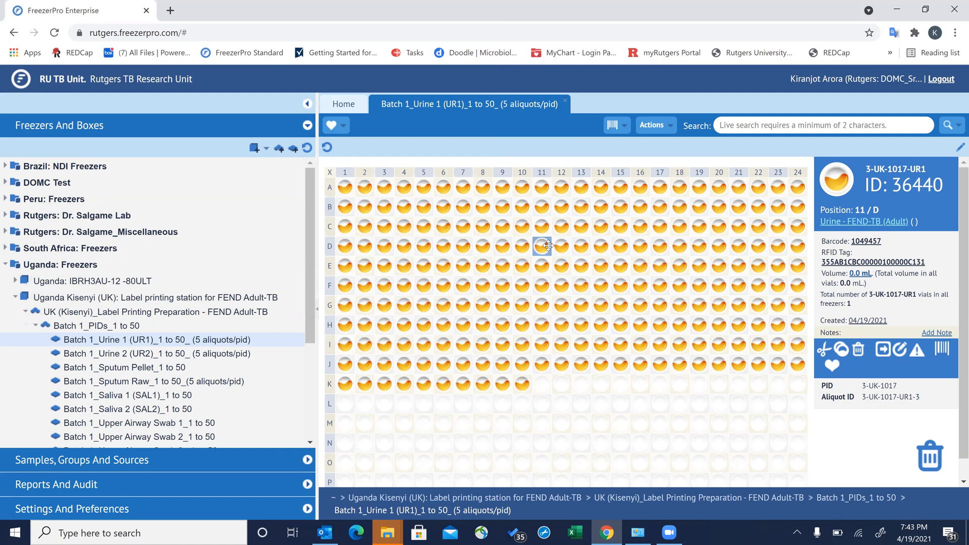
click(618, 225)
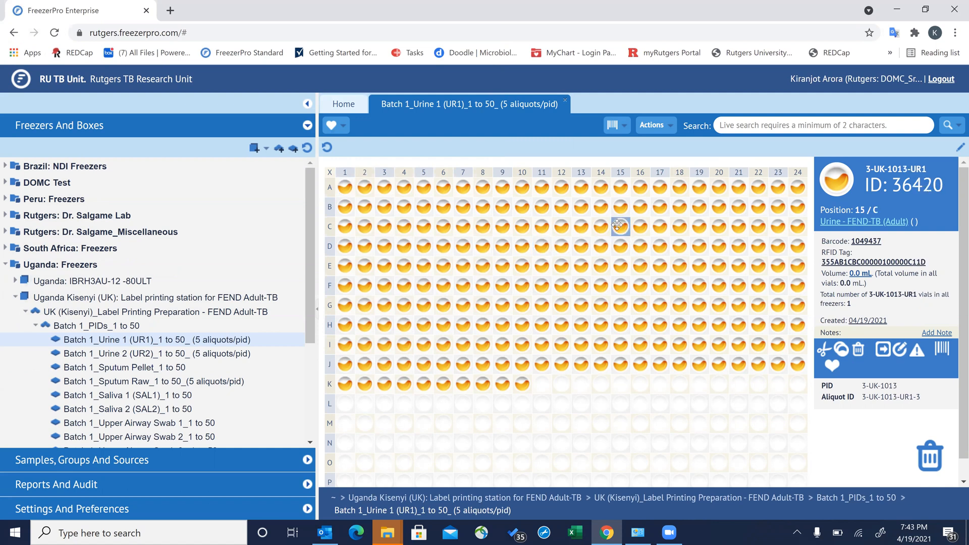
click(329, 174)
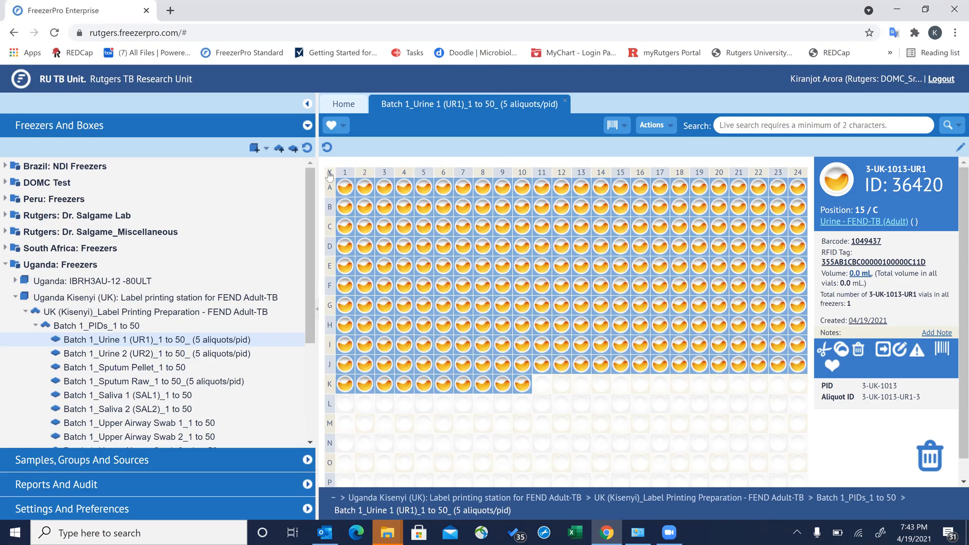
- Request 250 barcodes using the FEND TB (Adult)-Urine, Serum, Raw Sputum, Plasma profile
click(941, 351)
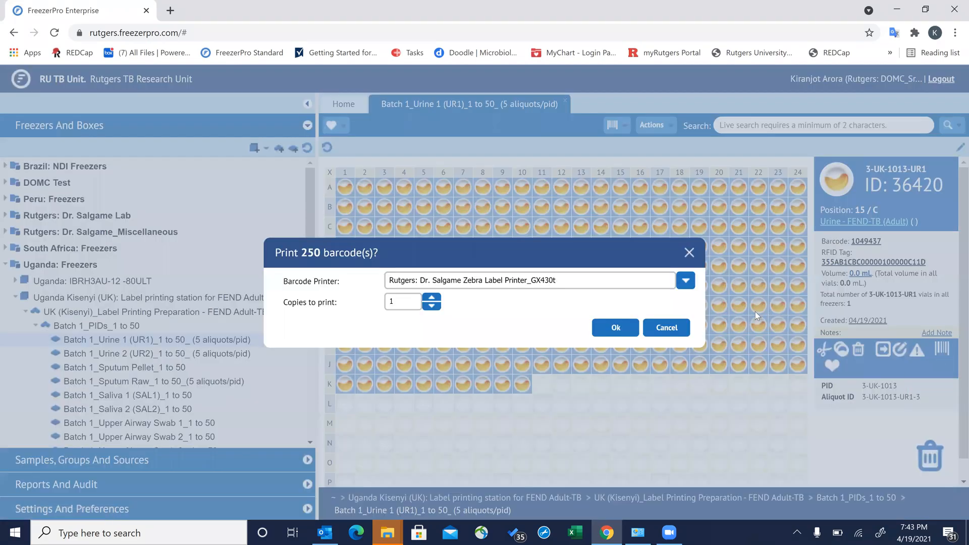
click(686, 281)
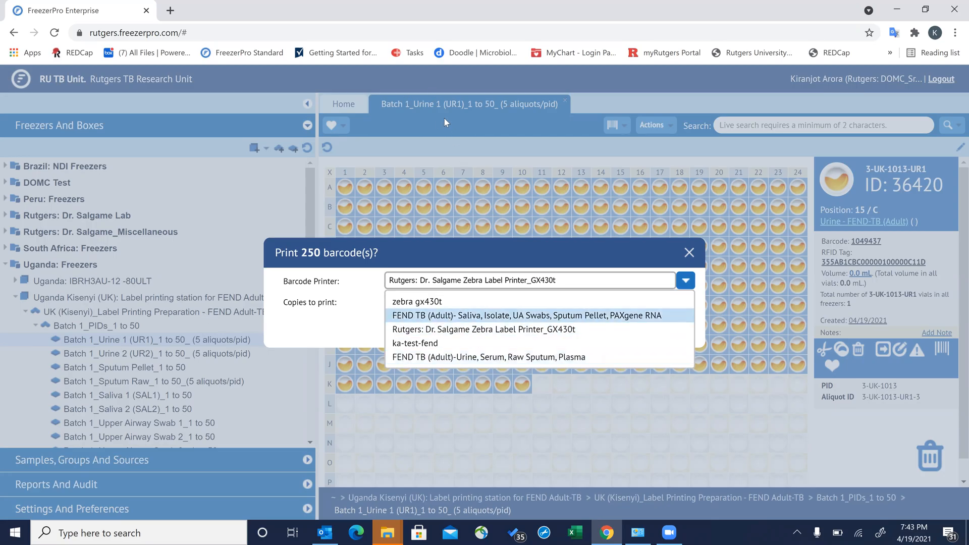
click(477, 358)
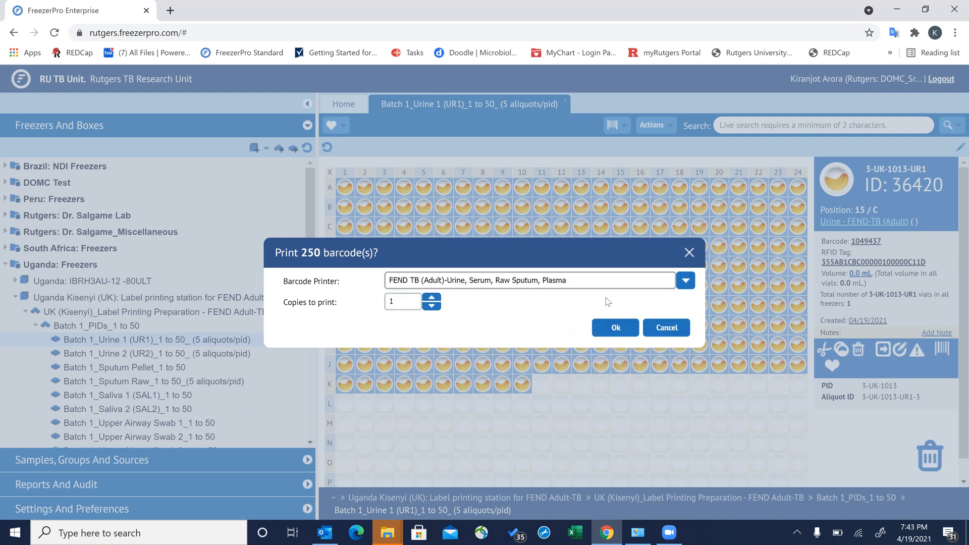
click(615, 327)
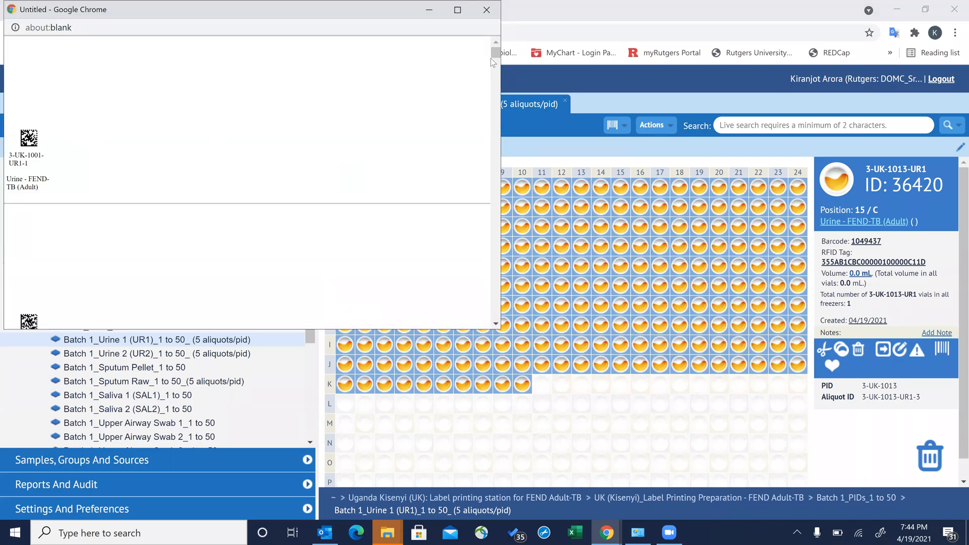
- Bring up Chrome's Print dialog for the 250-label page
drag(492, 55, 485, 334)
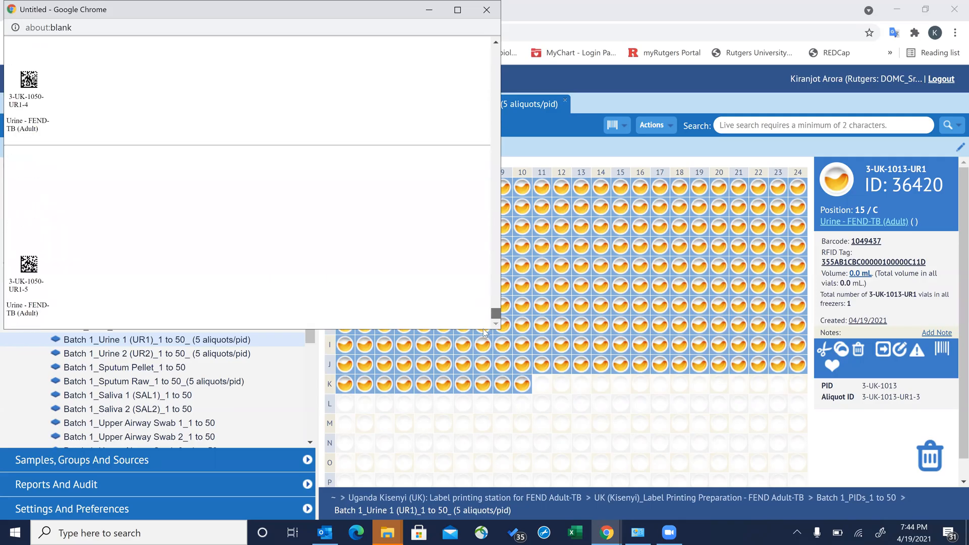
right_click(326, 206)
click(383, 281)
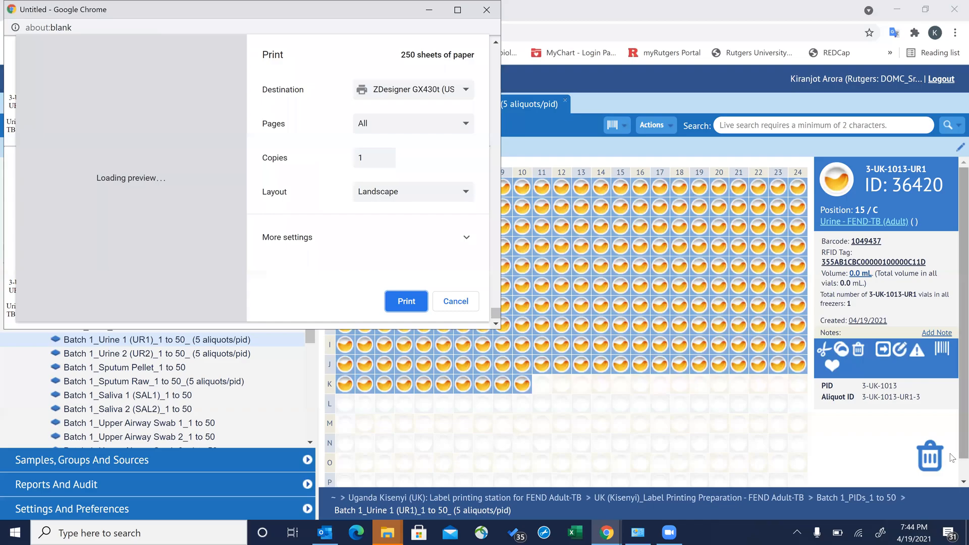
scroll(954, 482, down, 1)
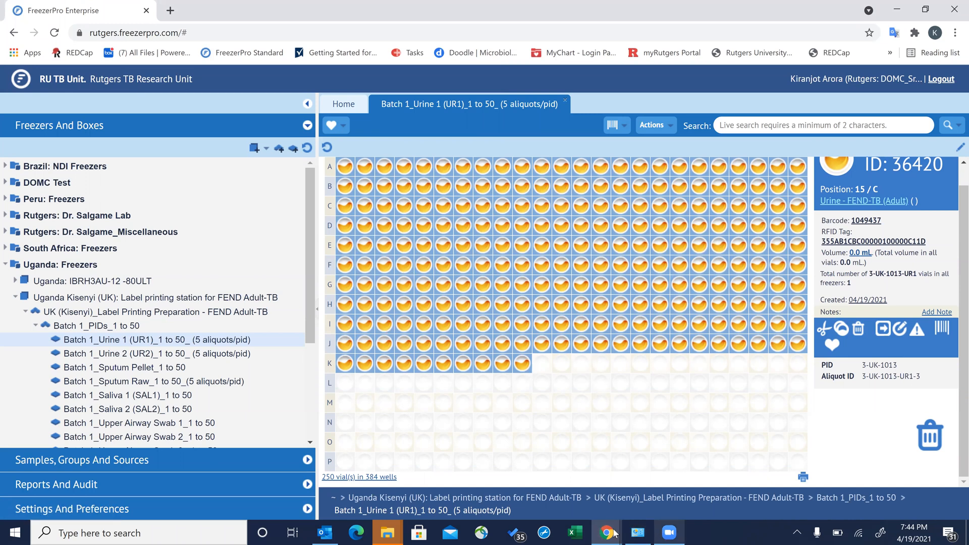
mouse_move(614, 534)
click(655, 488)
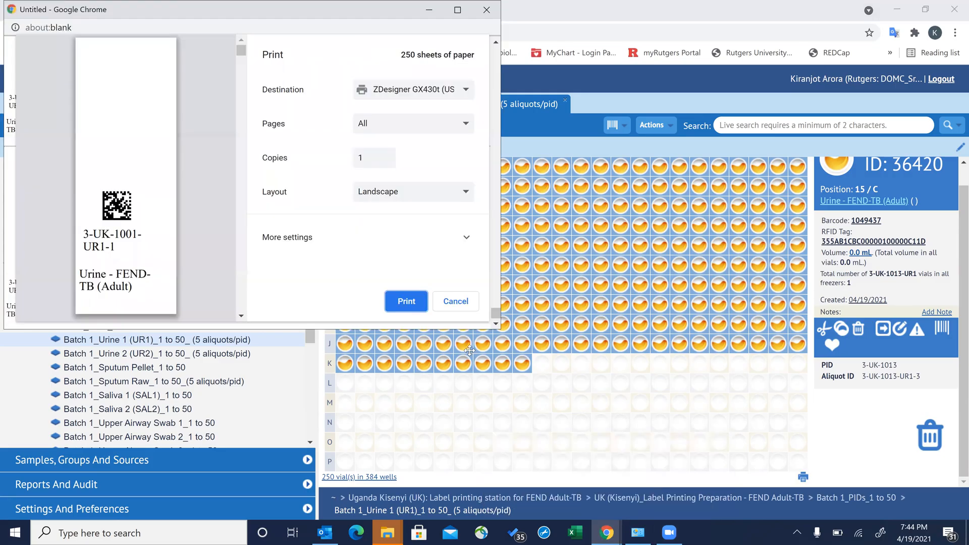
- Confirm ZDesigner GX430t, cancel printing, and clear the selection back to vial A1
click(440, 92)
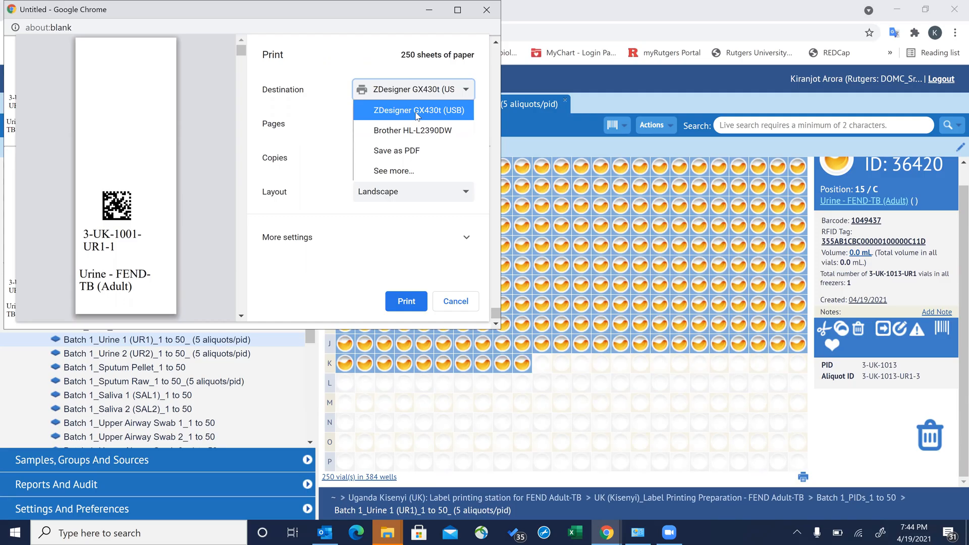
click(442, 116)
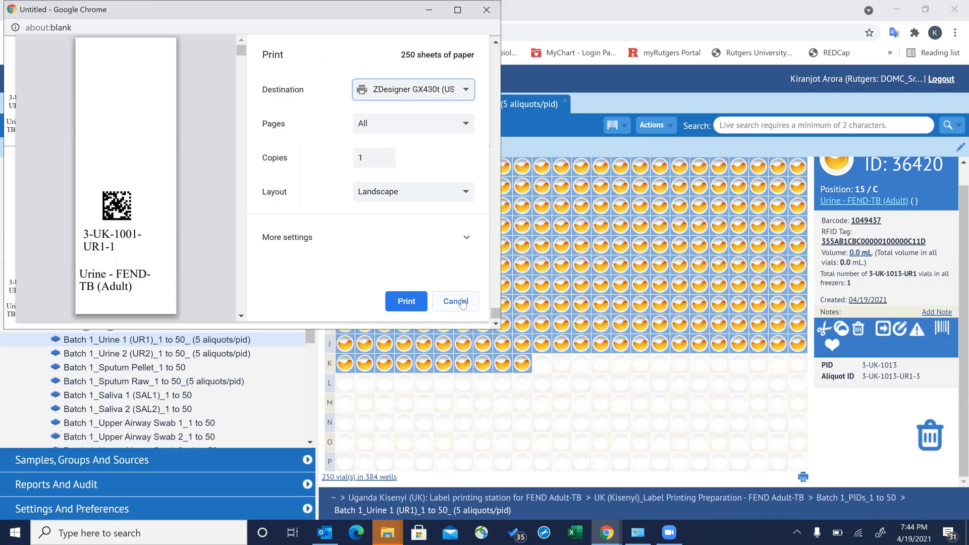
click(486, 10)
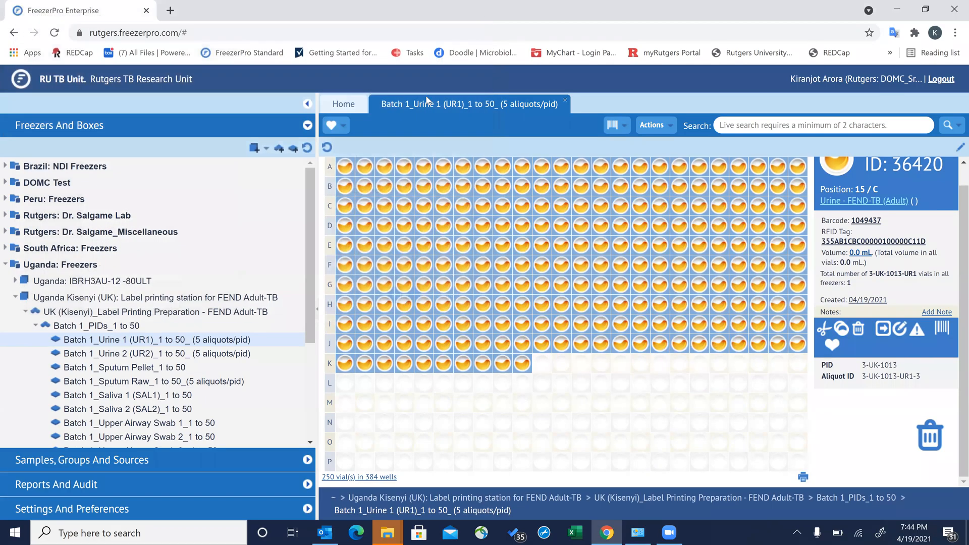
click(444, 422)
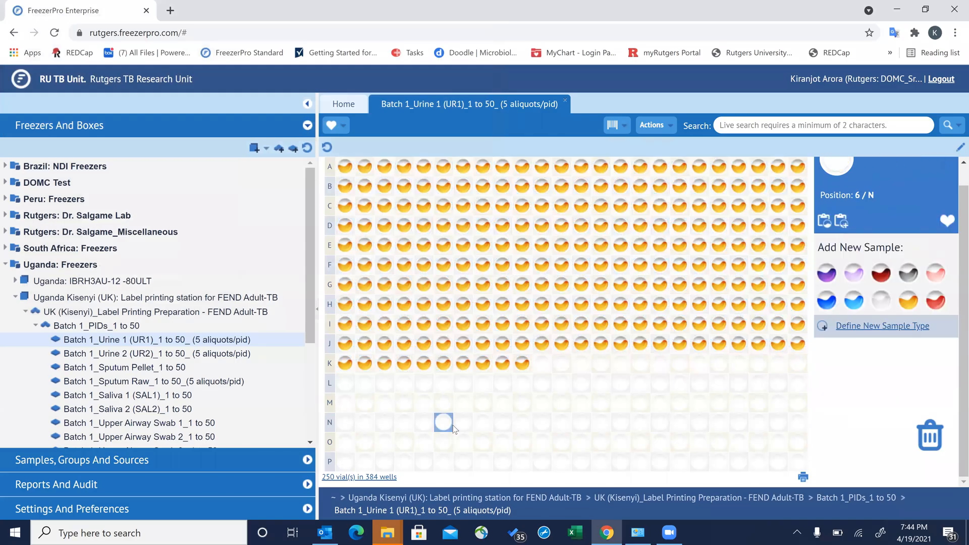
click(346, 171)
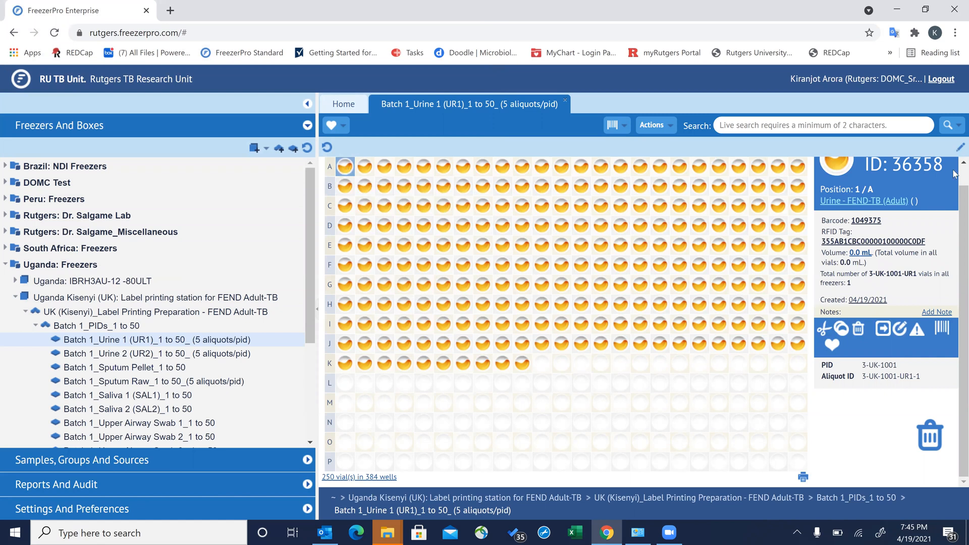
scroll(953, 174, up, 1)
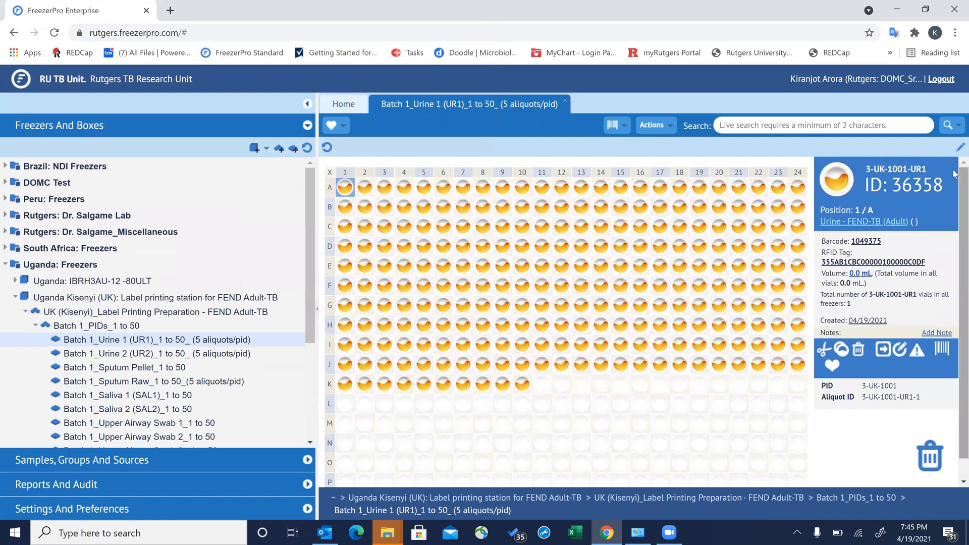
click(331, 173)
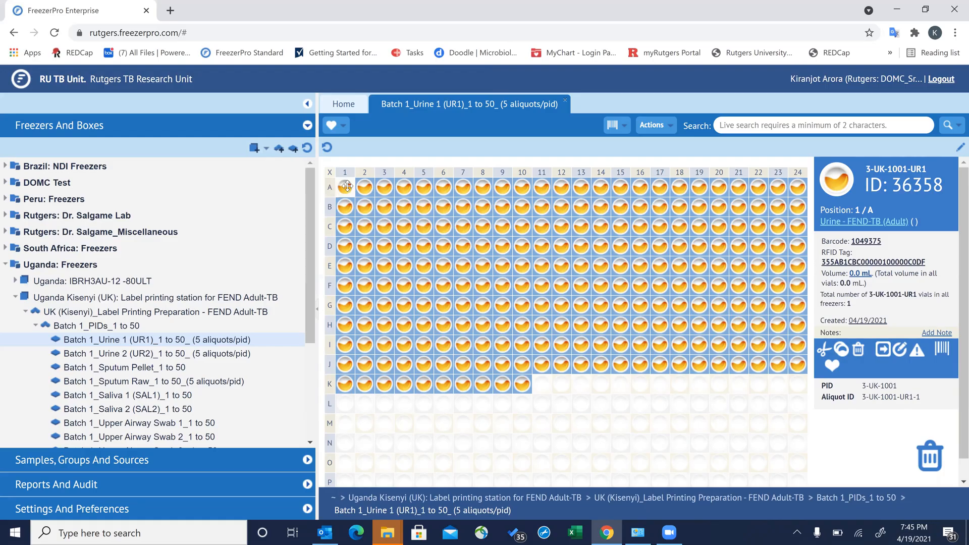
click(940, 356)
click(541, 407)
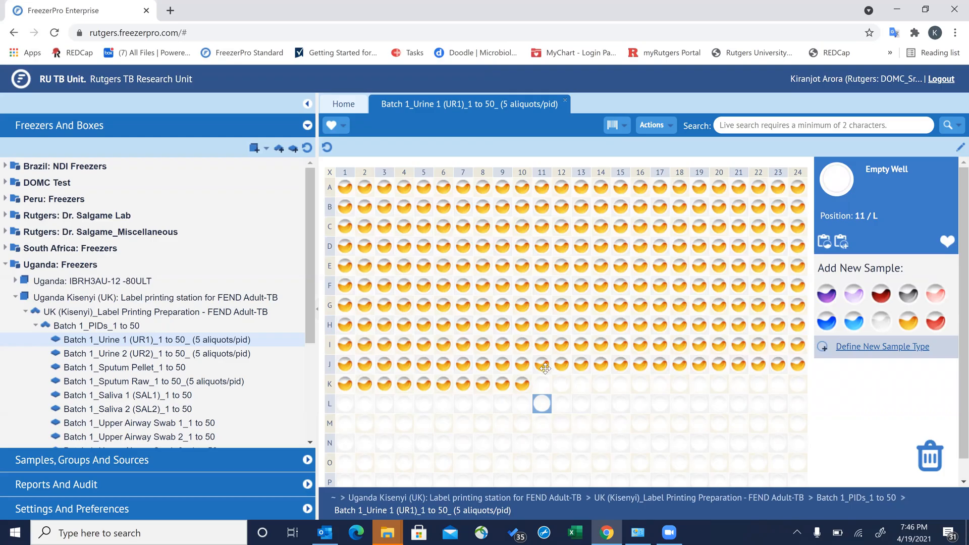
- Toggle between empty-well and filled-vial selections, ending with all 250 filled Urine 1 vials selected
click(540, 327)
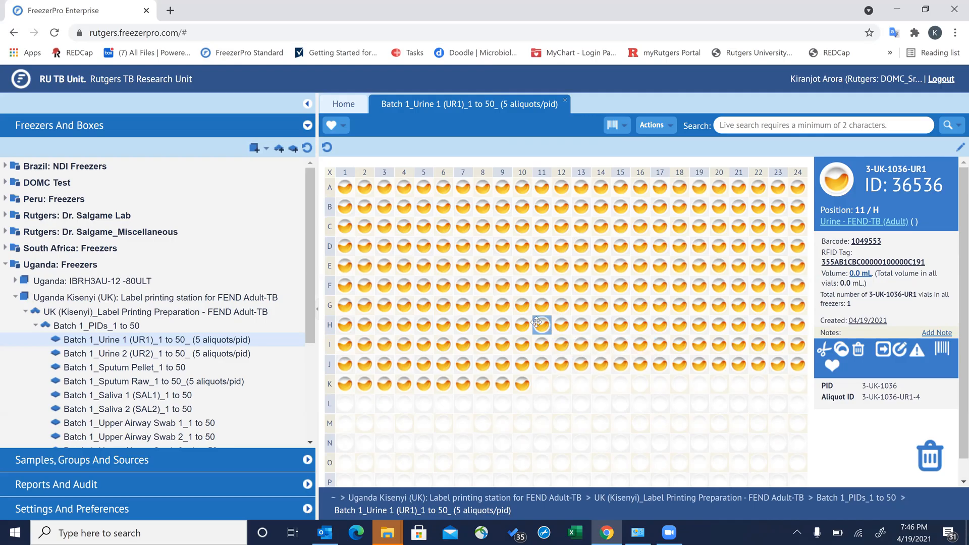
click(346, 404)
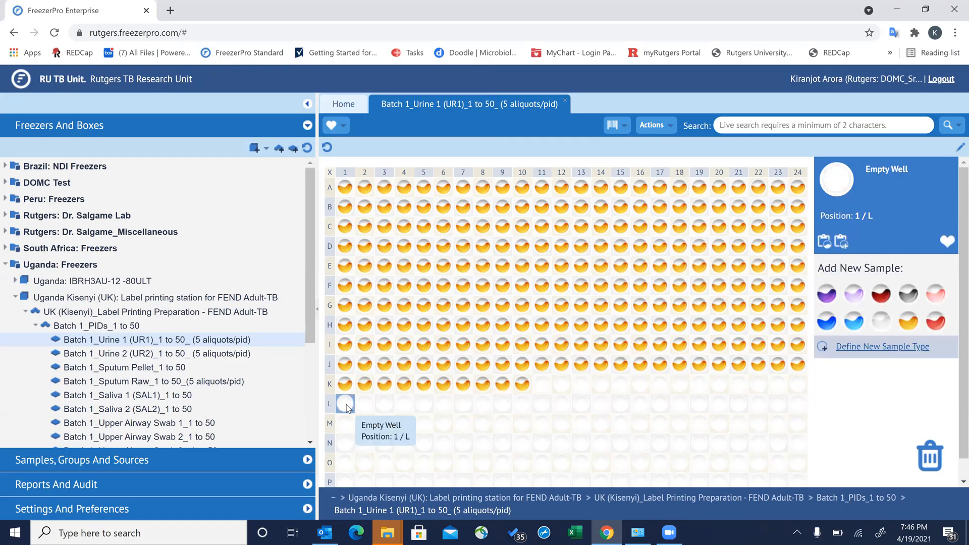
click(328, 175)
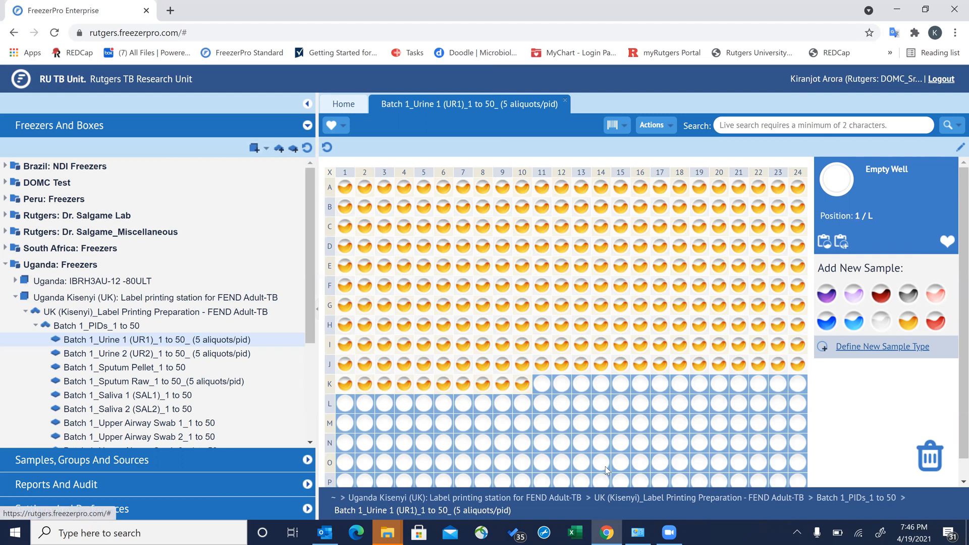
click(602, 271)
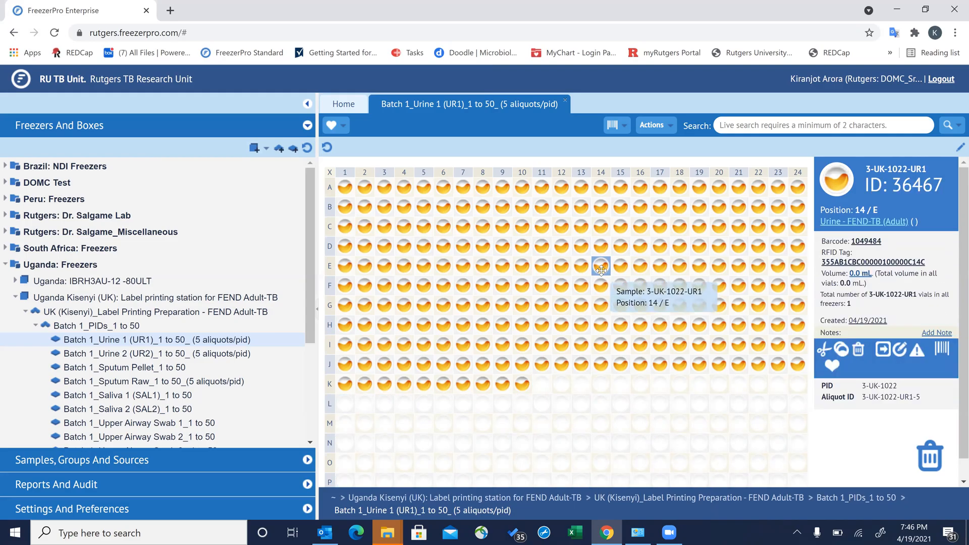
click(330, 175)
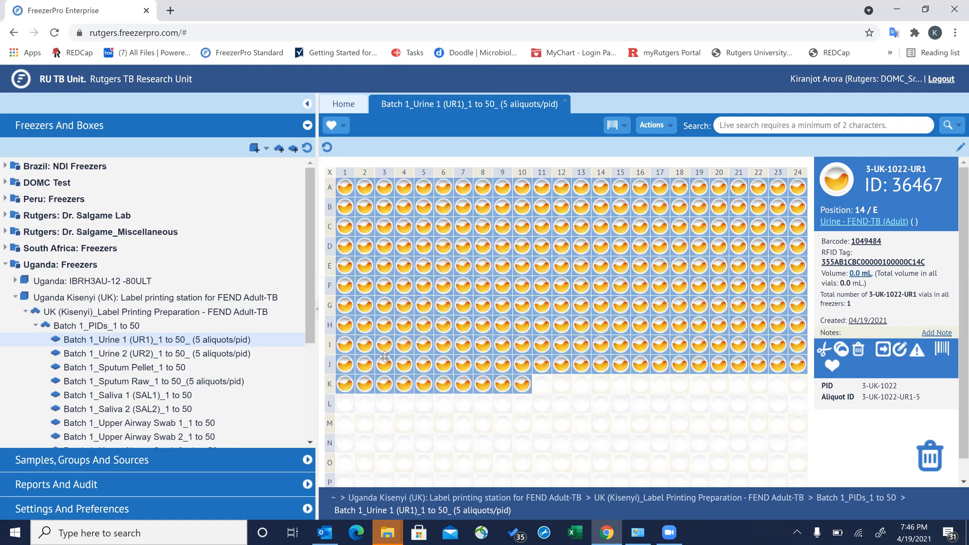
click(426, 412)
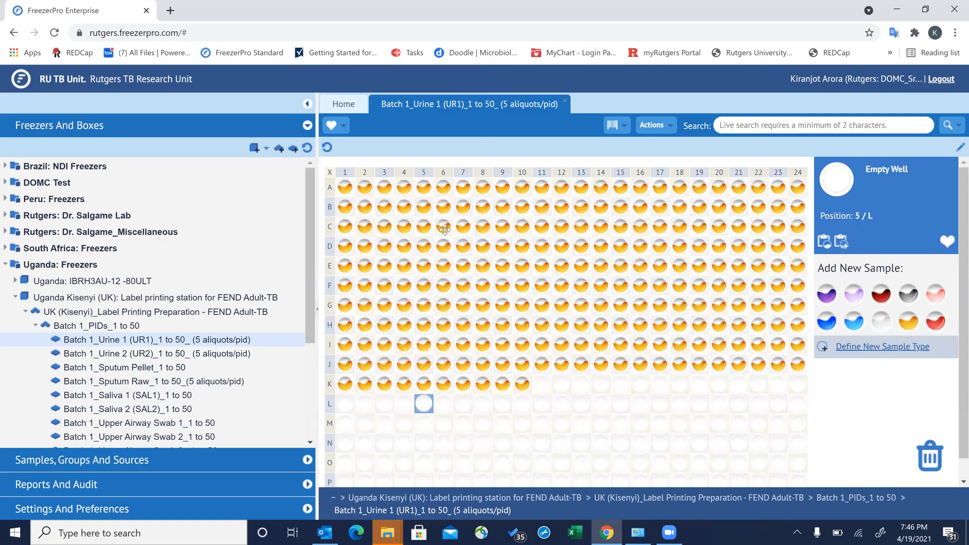
click(329, 172)
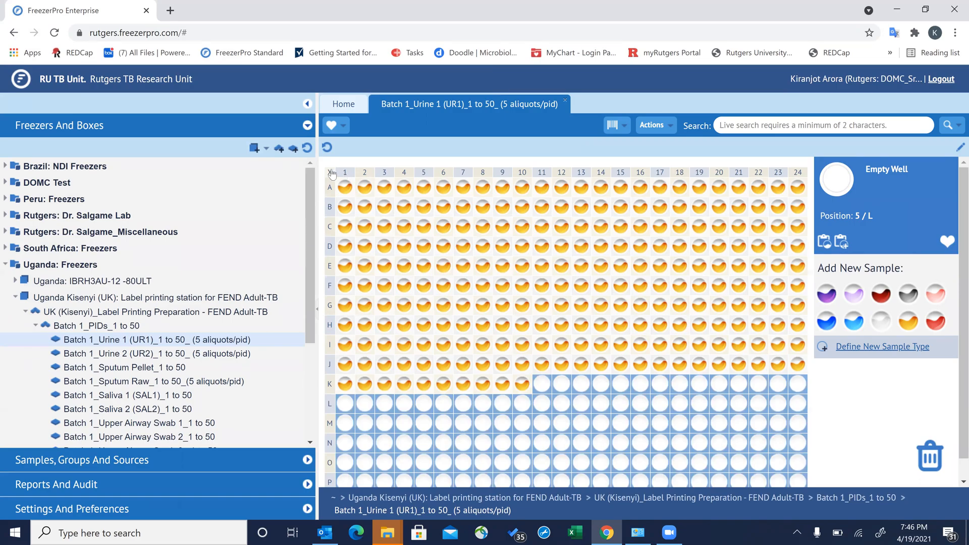
click(364, 187)
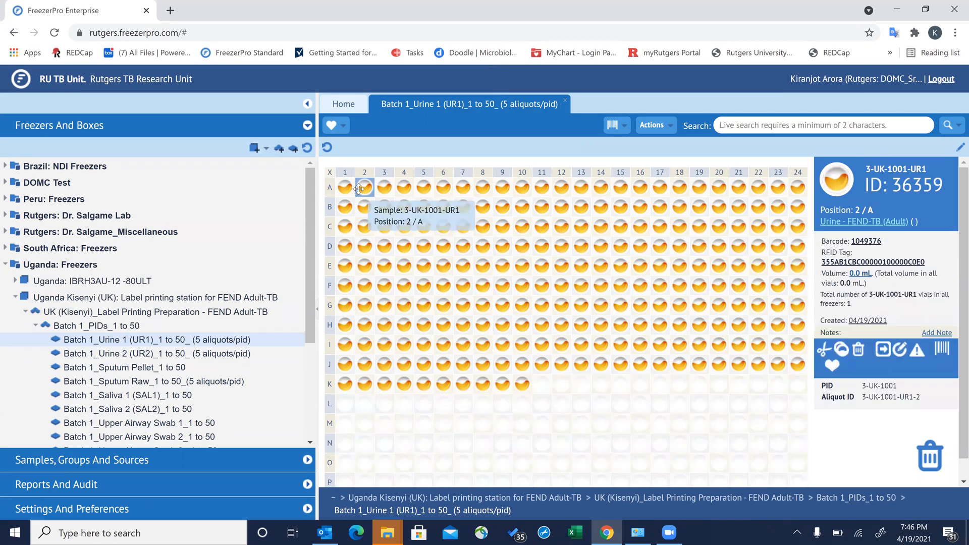
click(331, 175)
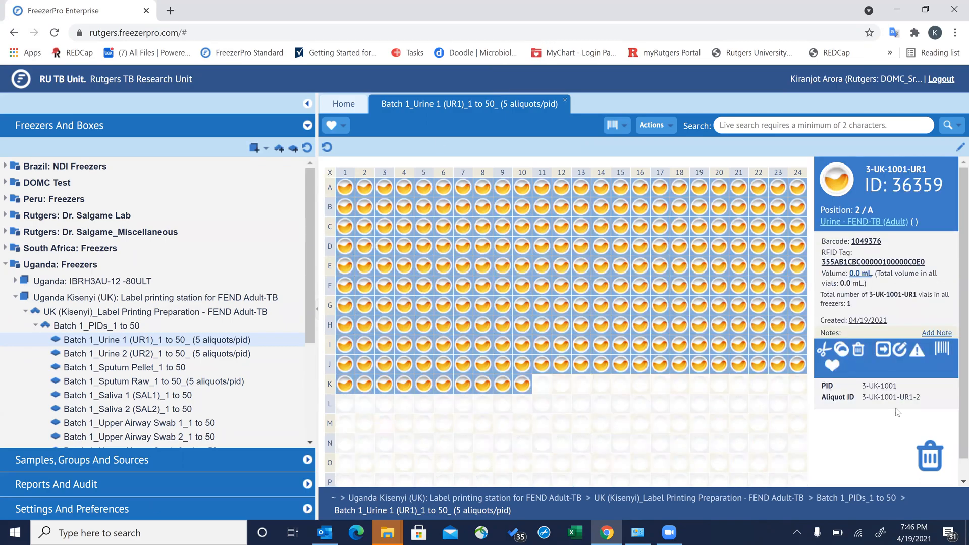
- Print barcodes for all 250 Urine 1 vials on the FEND TB (Adult) Saliva printer, 1 copy
click(943, 351)
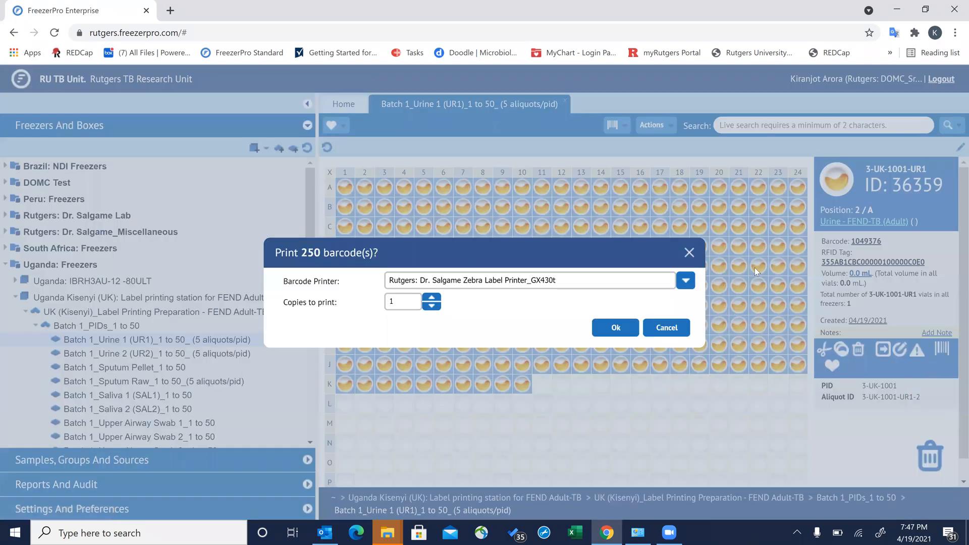
click(694, 278)
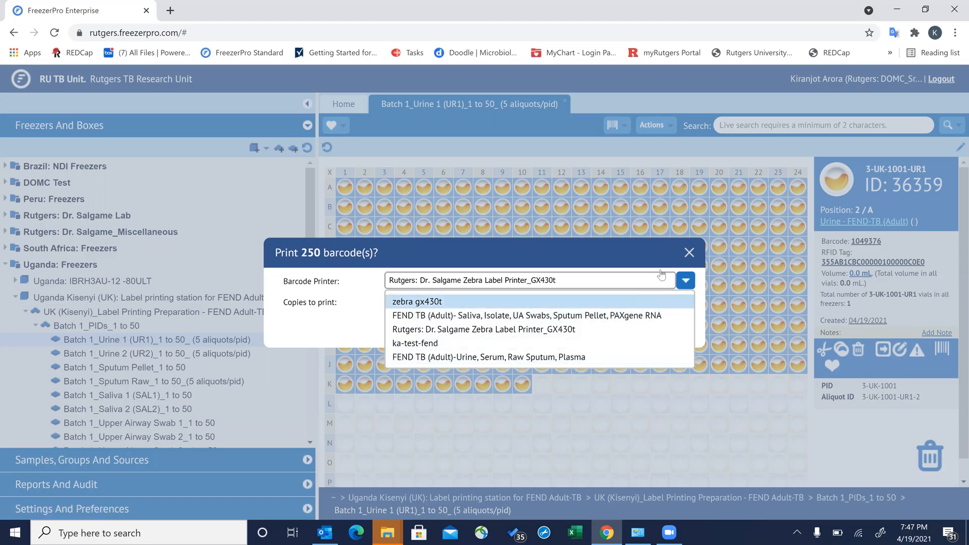
click(599, 319)
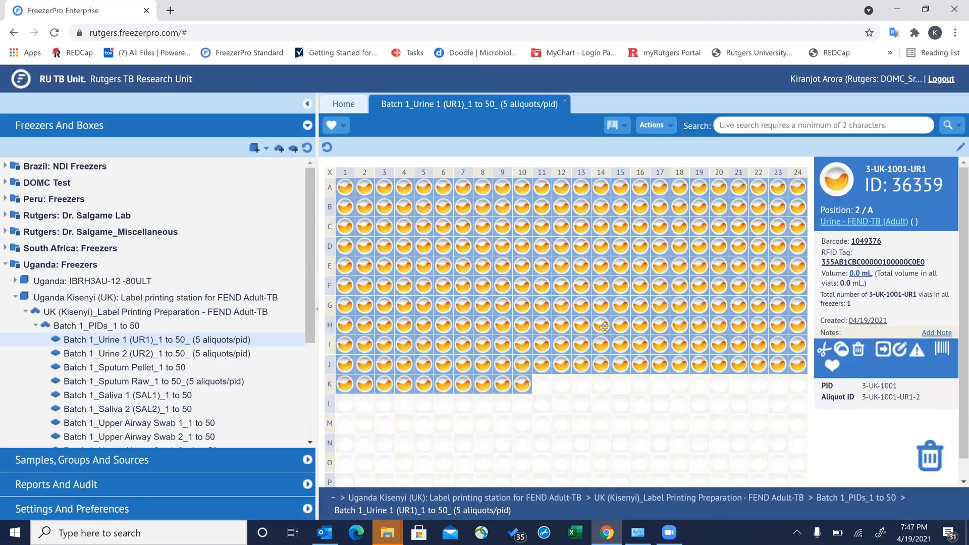
click(603, 326)
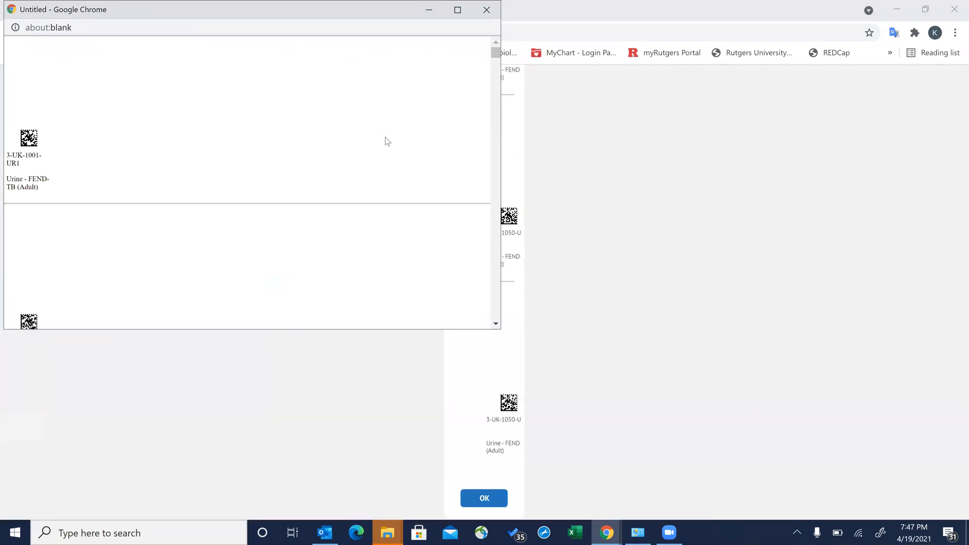
- Preview the 250 labels in Chrome's print dialog at 1 copy, then close the label page
right_click(386, 138)
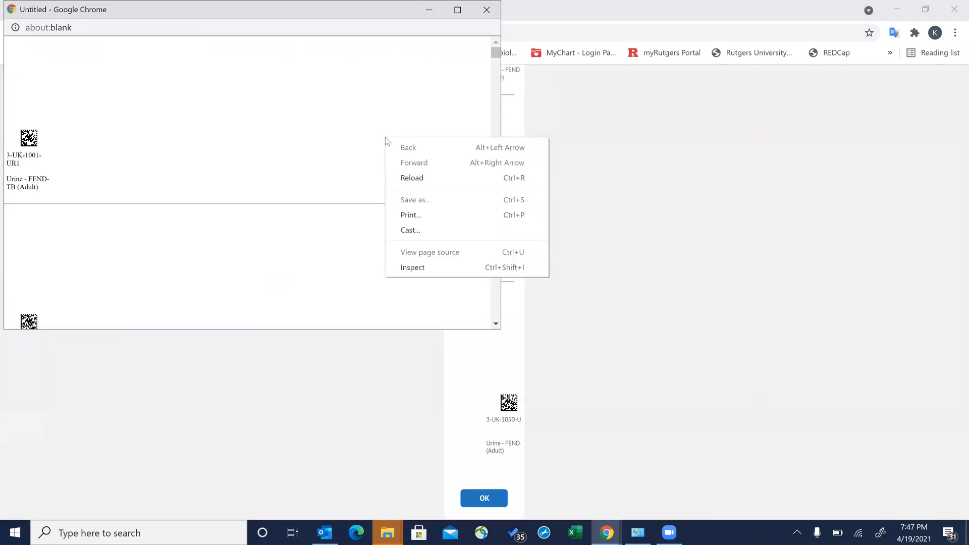
click(427, 216)
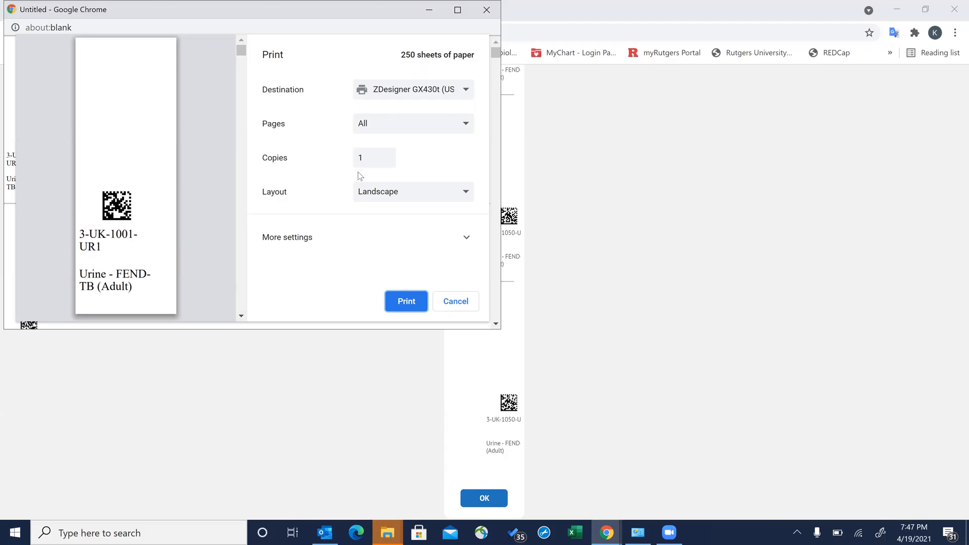
click(386, 155)
click(387, 160)
click(487, 15)
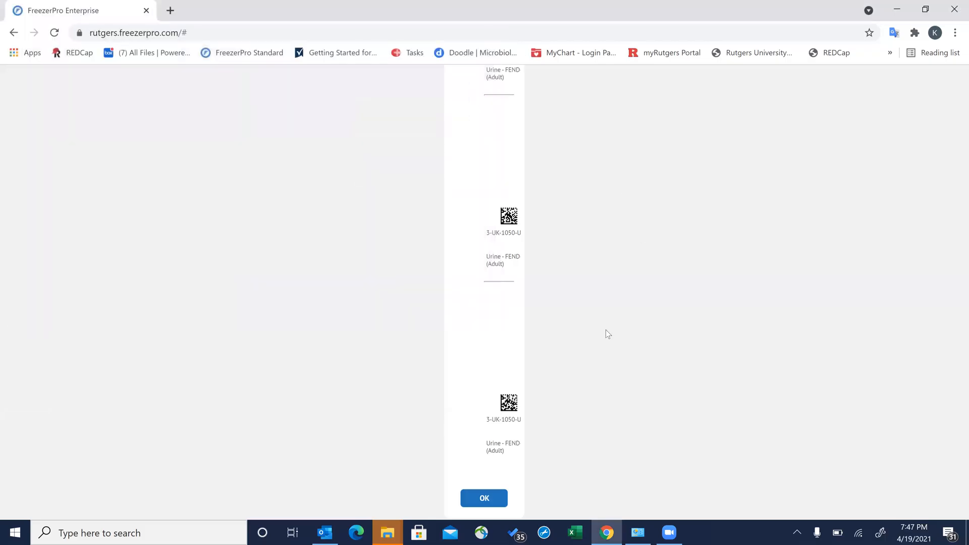
click(490, 497)
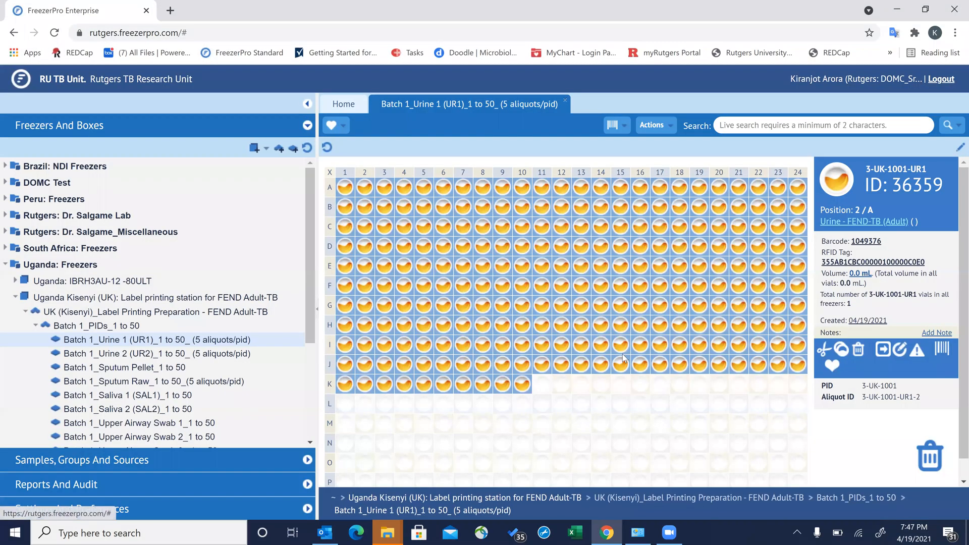
- Deselect all 250 Urine 1 vials by clicking the empty well M11
drag(963, 196, 963, 222)
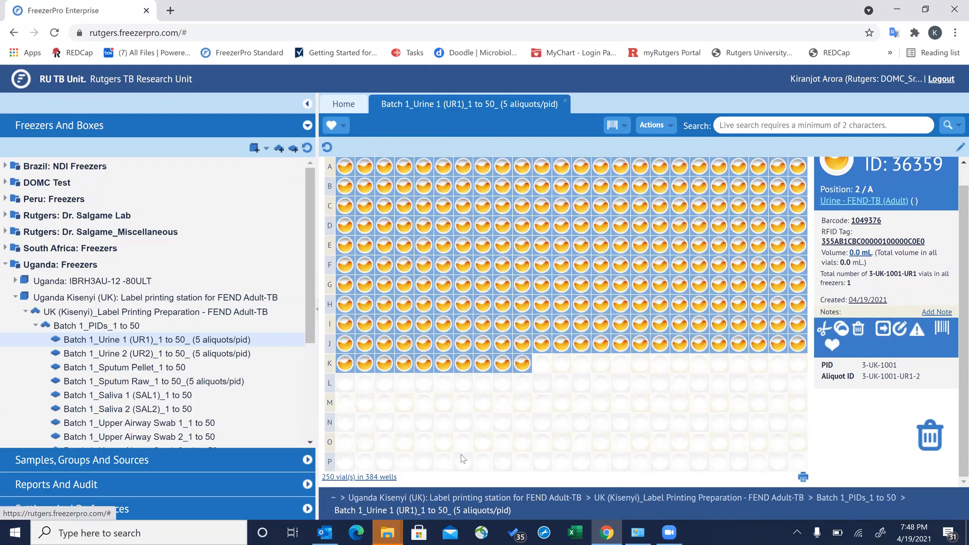
click(543, 404)
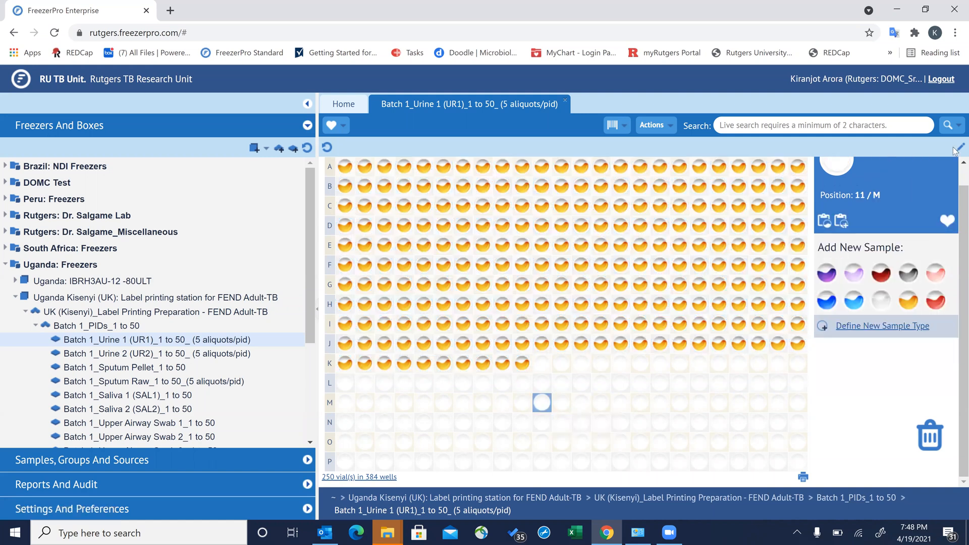
scroll(954, 170, up, 1)
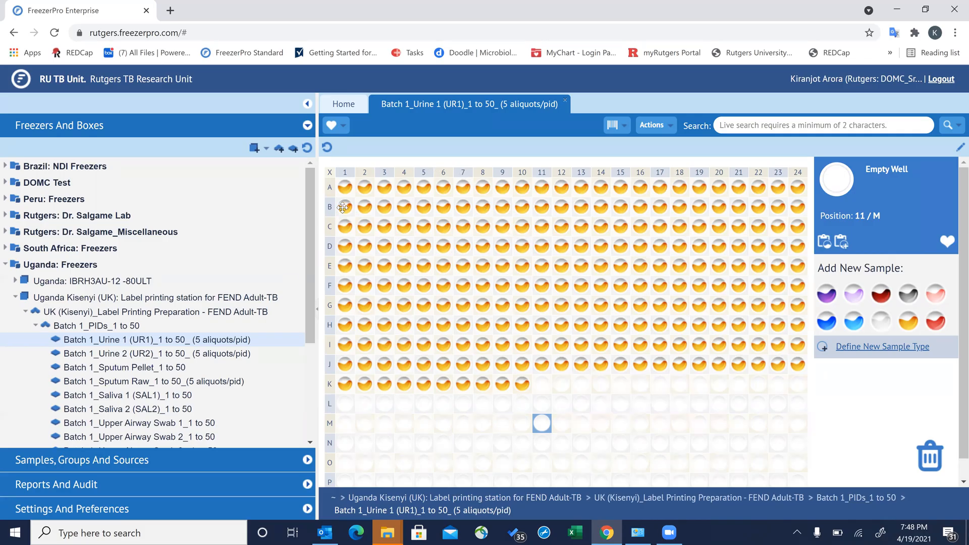
- Inspect the vials at A1, D6, D11 (3-UK-1017-UR1) and C16 (3-UK-1013-UR1), ending on A1
click(345, 187)
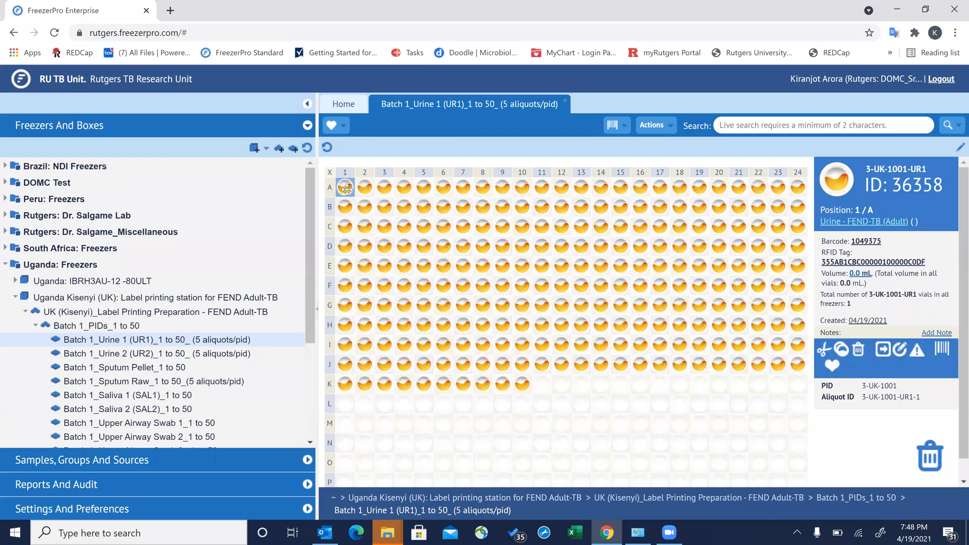
click(439, 237)
click(534, 240)
click(639, 223)
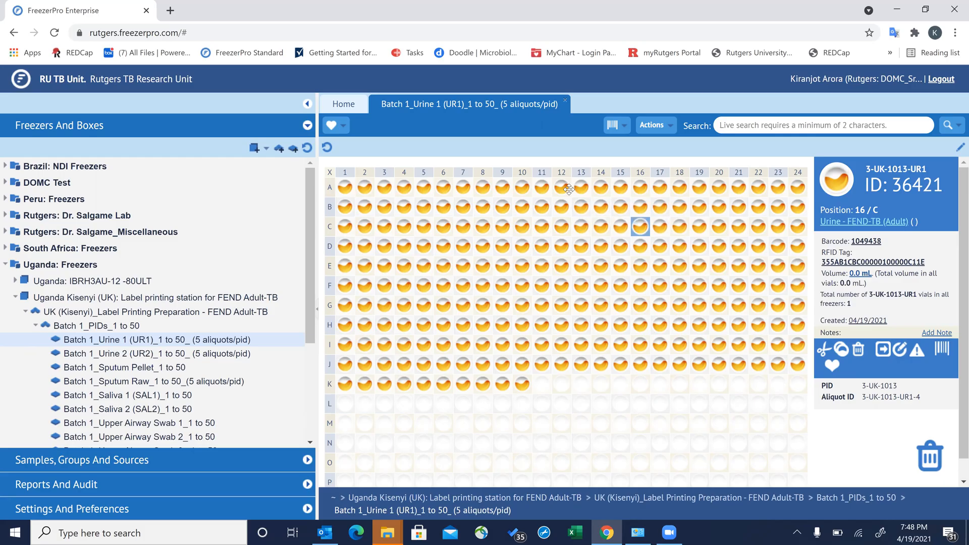
click(347, 189)
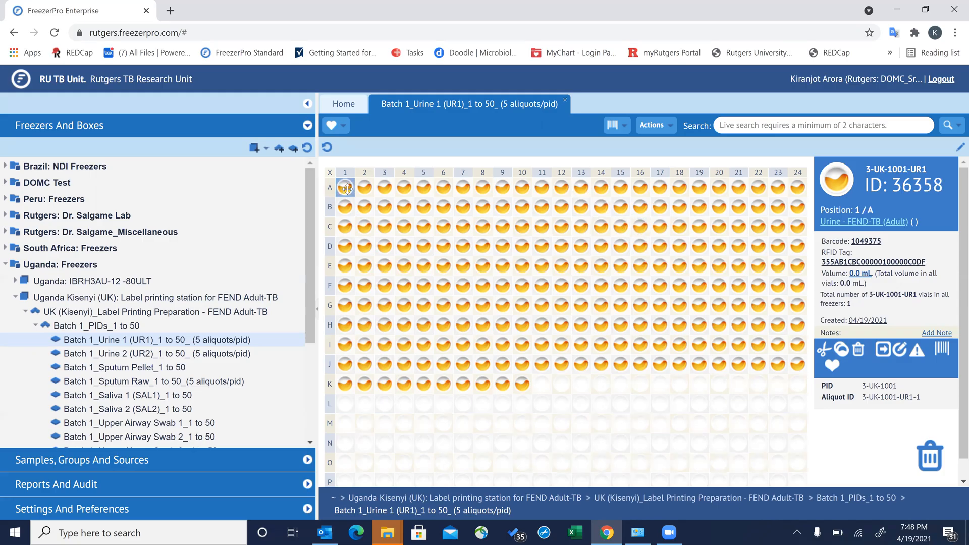
- Add the vials at C5, B9, C14, F14, G19 and D22 to the selection
click(423, 228)
click(502, 207)
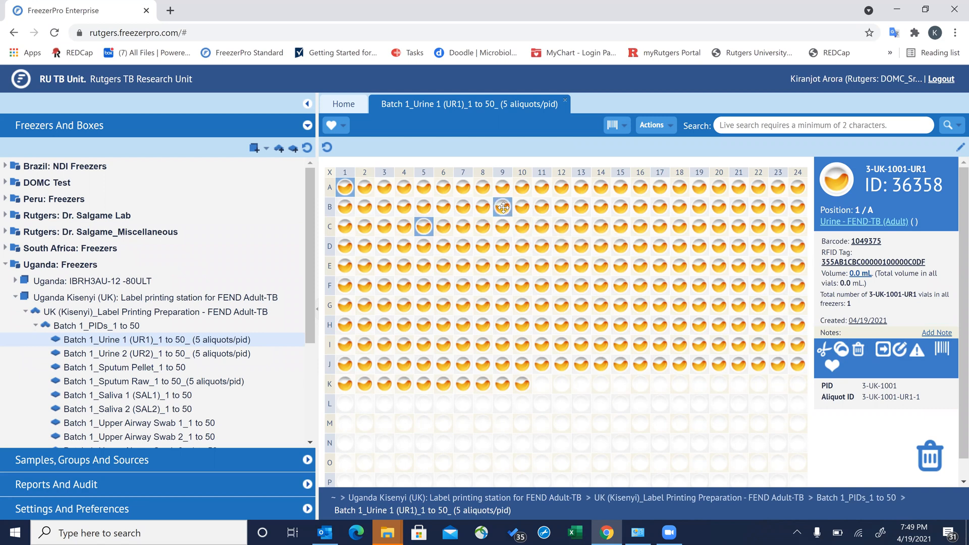
click(600, 227)
click(599, 286)
click(702, 303)
click(756, 243)
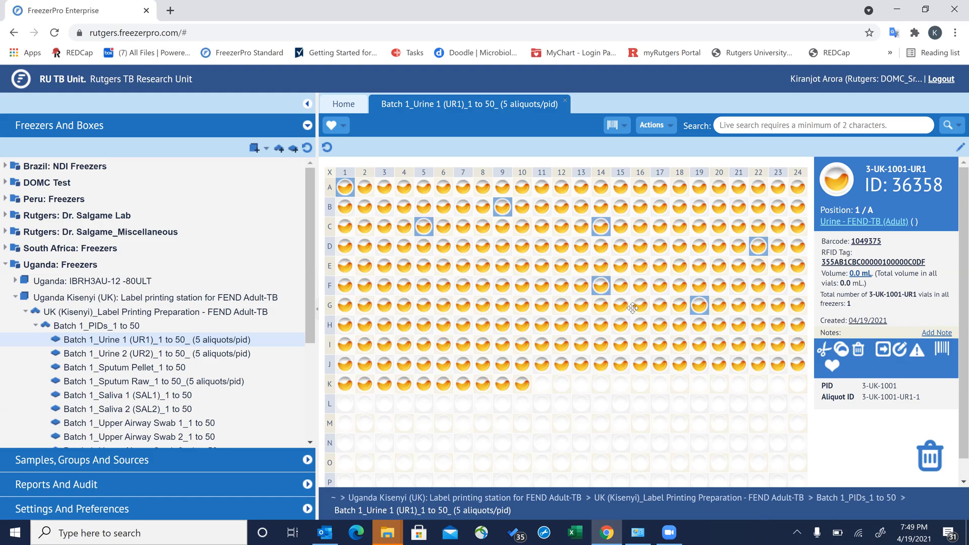
- Add A19, C19, E17 and H15 too, then clear the selection via empty well L20
mouse_move(625, 314)
mouse_move(699, 189)
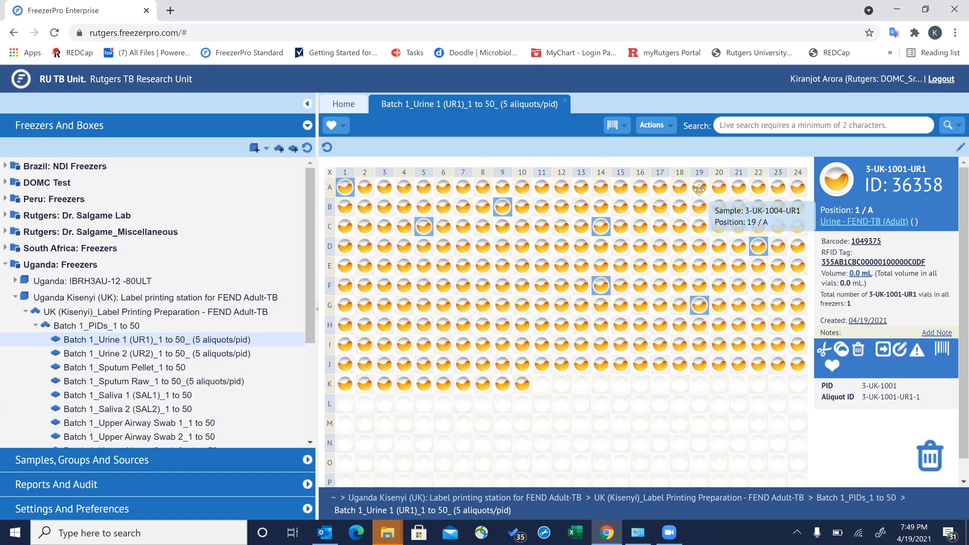
click(698, 189)
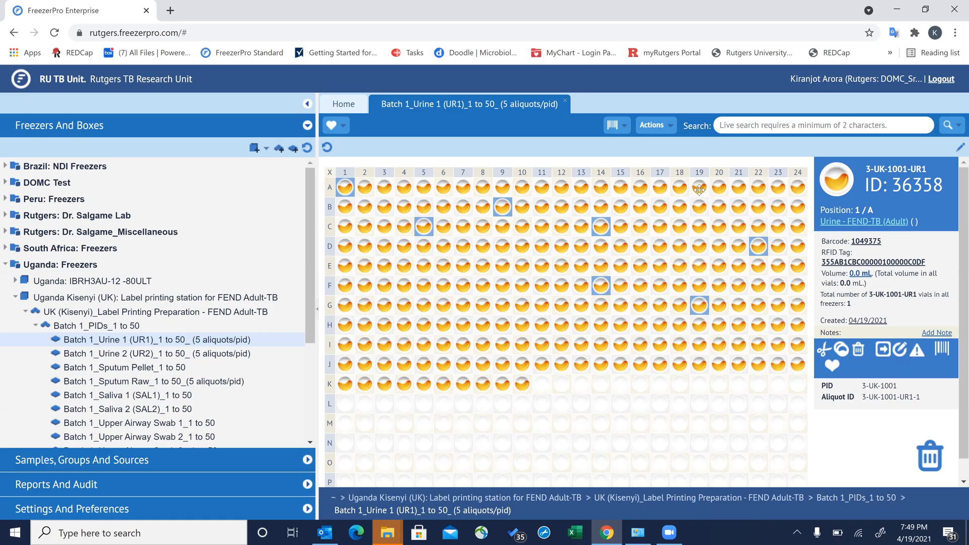
click(697, 230)
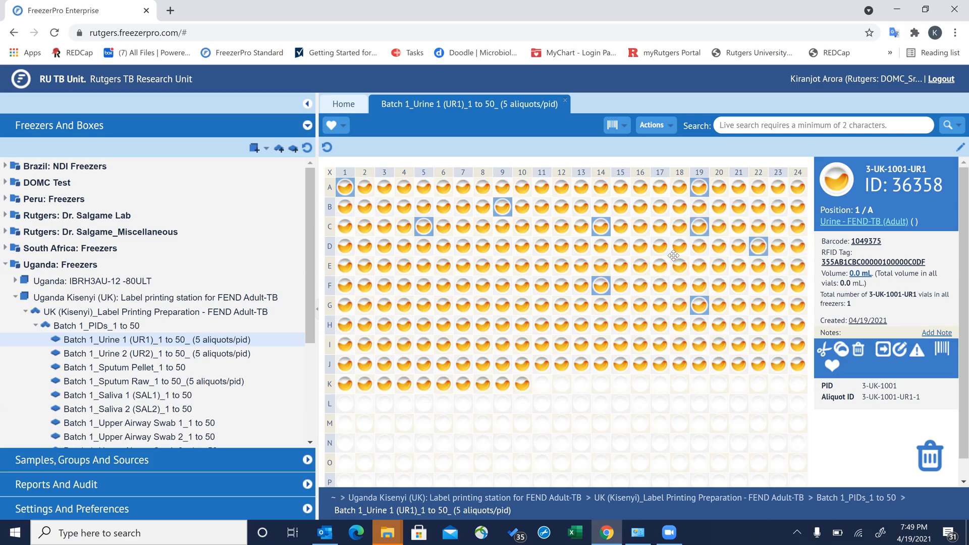
click(657, 271)
click(621, 327)
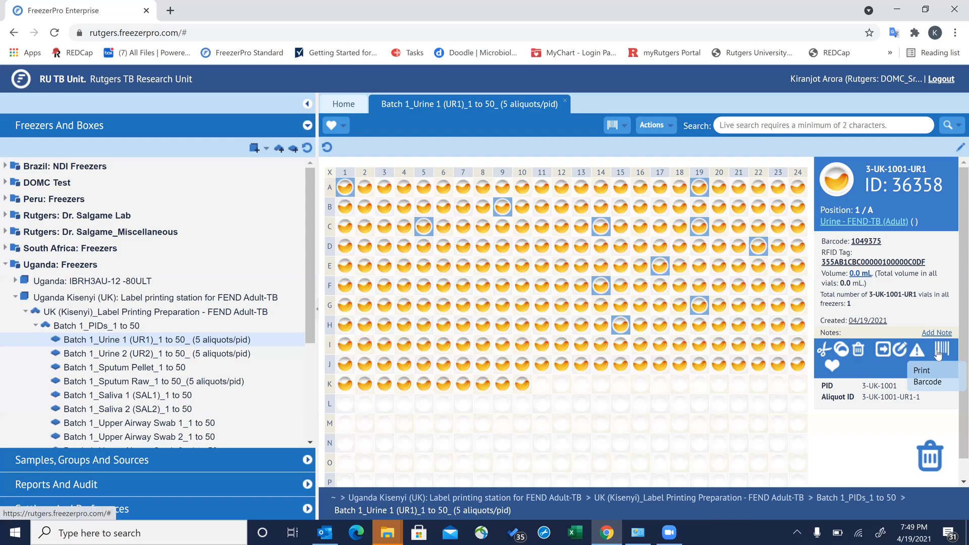
click(728, 405)
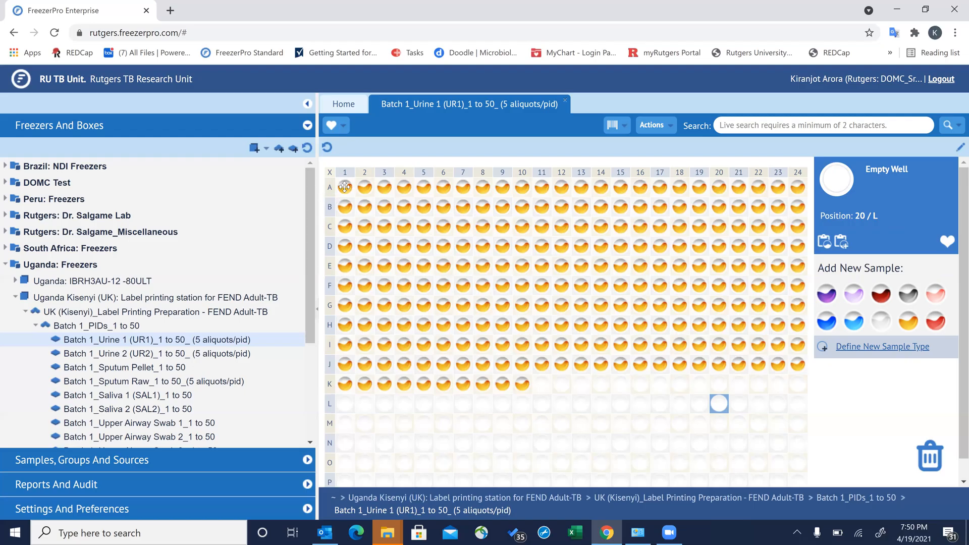
- Try selecting whole rows A, C, E and G in turn
mouse_move(345, 187)
click(330, 189)
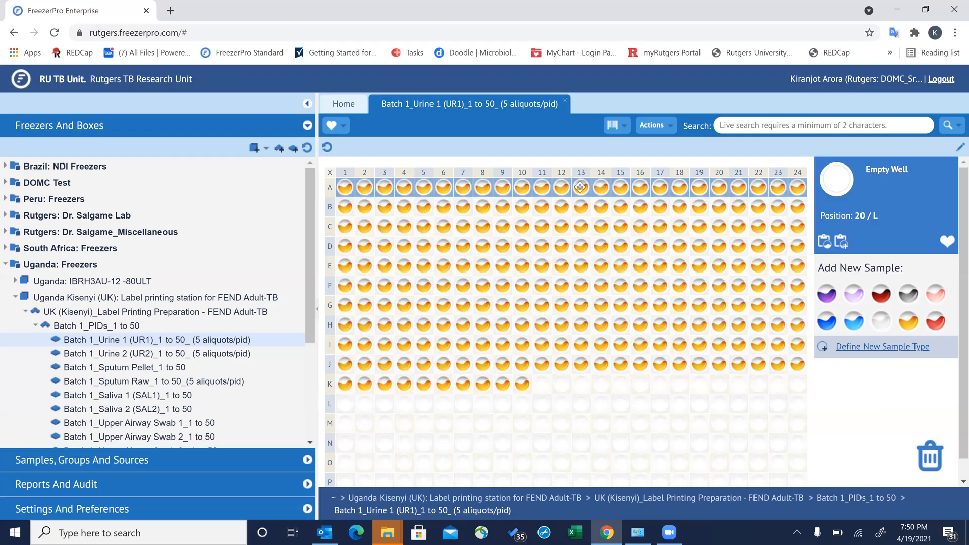
click(330, 228)
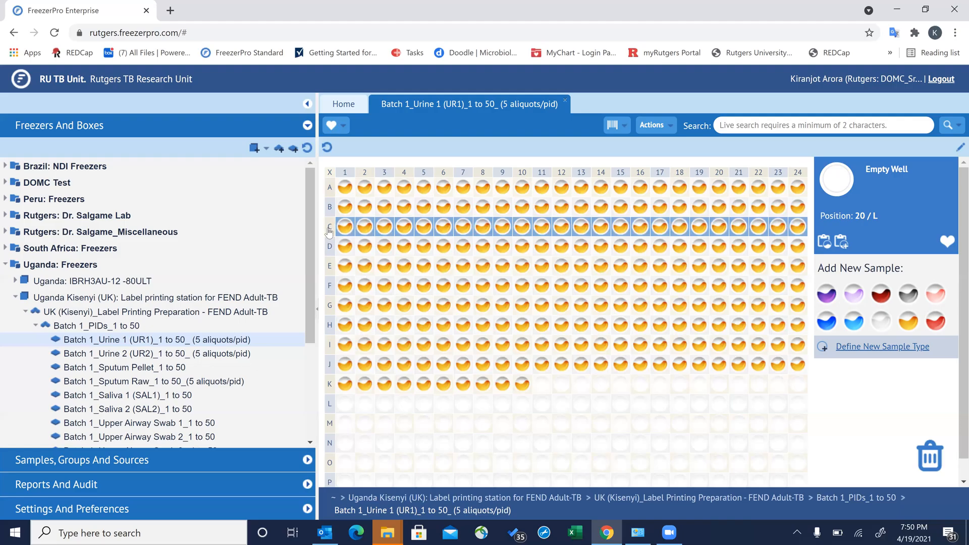
click(332, 266)
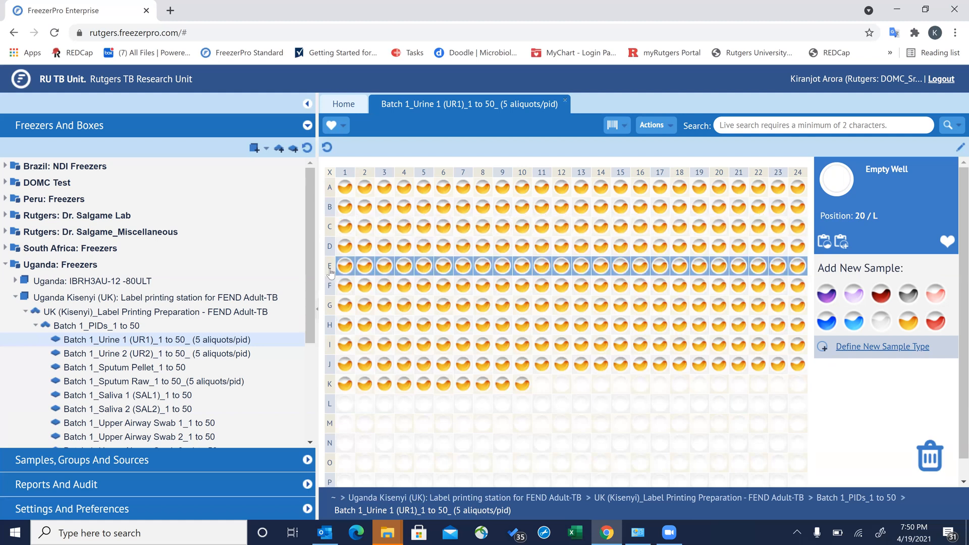
click(331, 306)
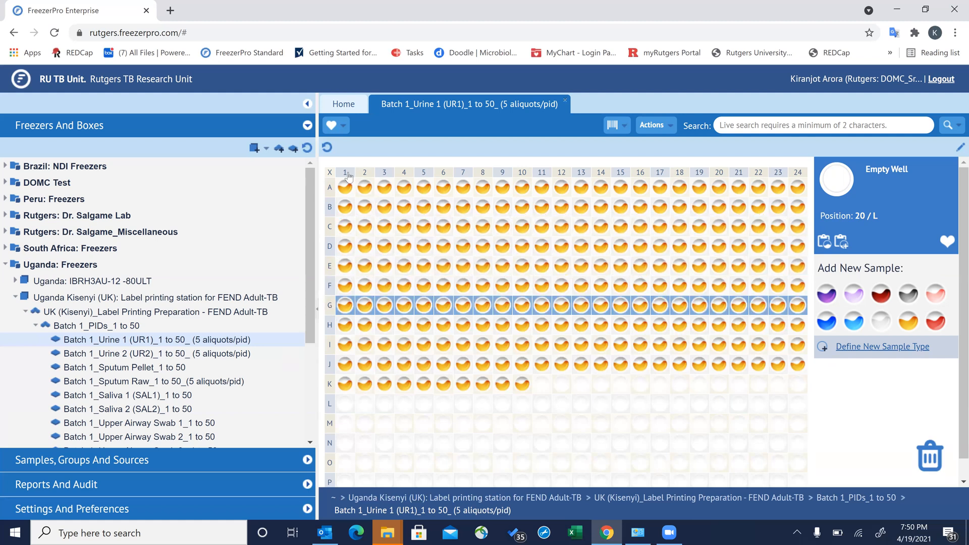
- Try columns 4 through 17 and well F18, then select column 18's ten vials A–J
click(404, 174)
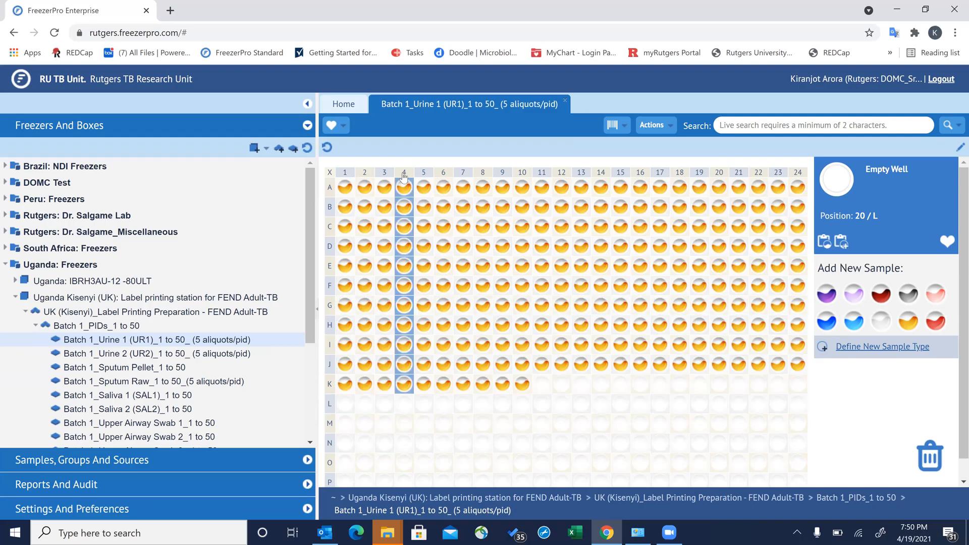
click(462, 174)
click(505, 174)
click(523, 174)
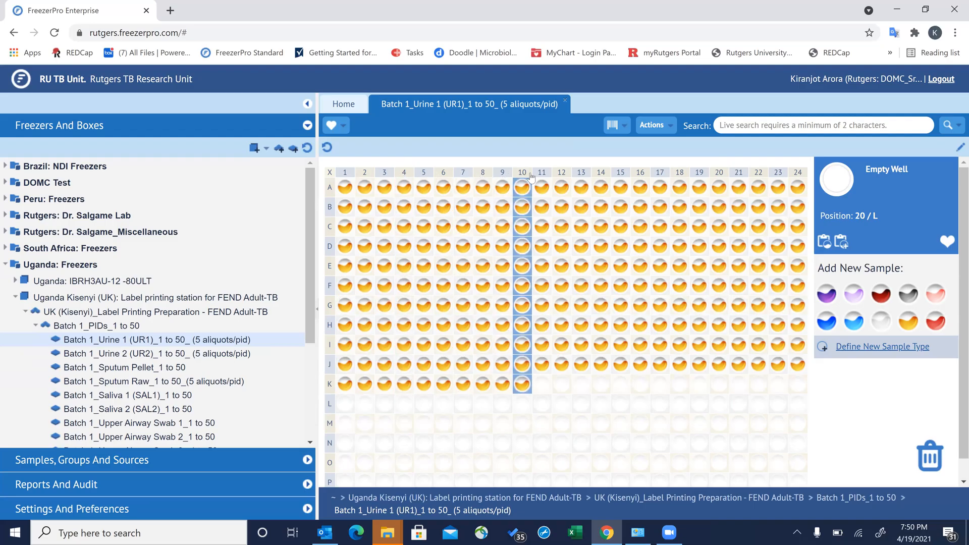
click(608, 175)
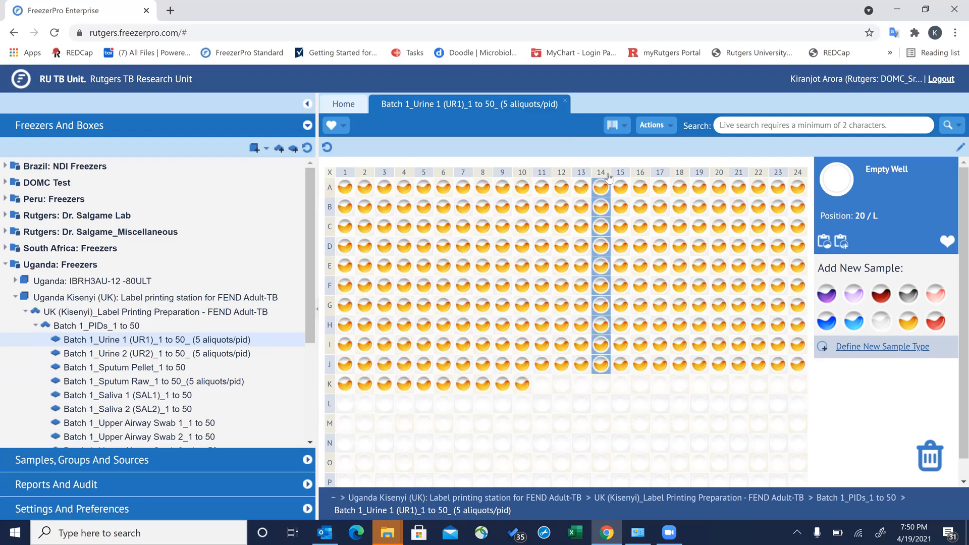
click(657, 175)
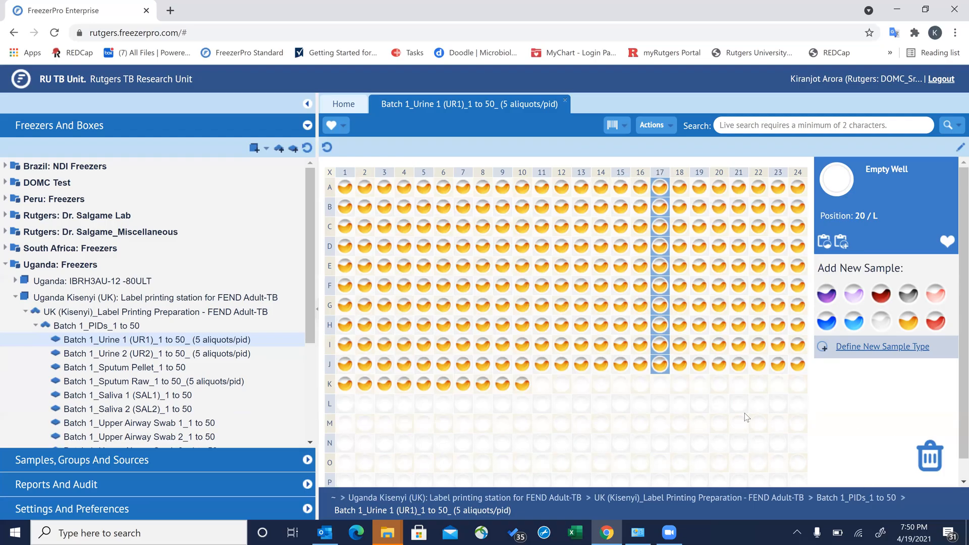
click(679, 285)
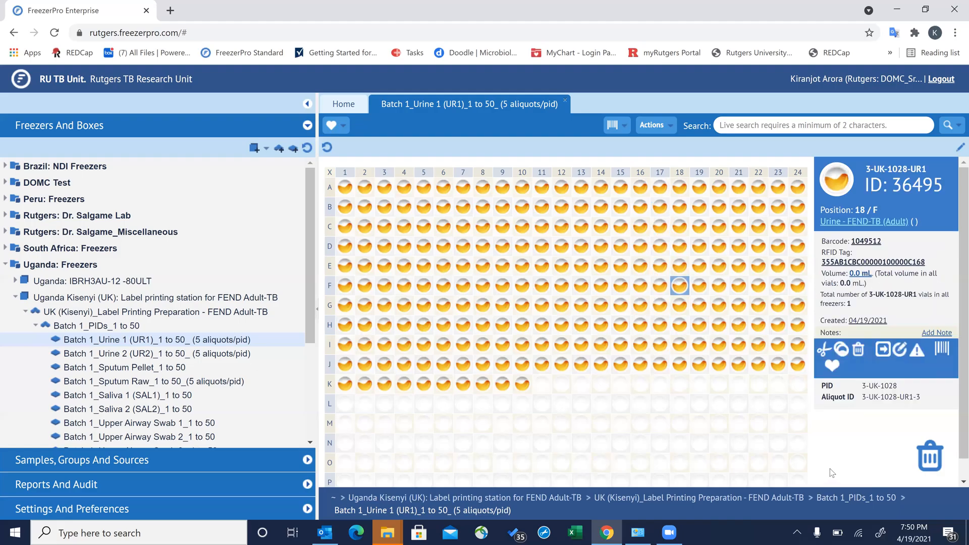
click(680, 173)
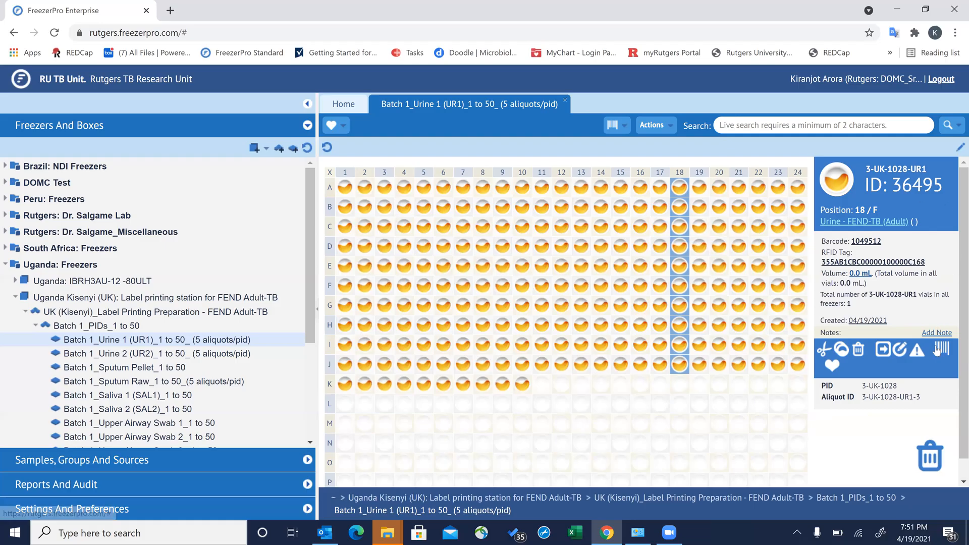
- Close the Urine 1 box, open Batch 1_Sputum Pellet_1 to 50, and pick the vial at 3/2
click(565, 101)
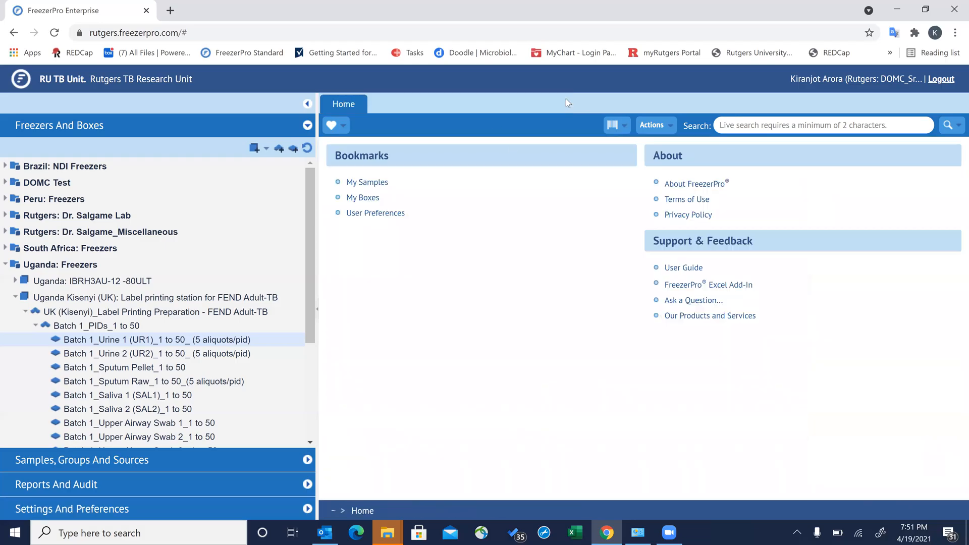
click(177, 372)
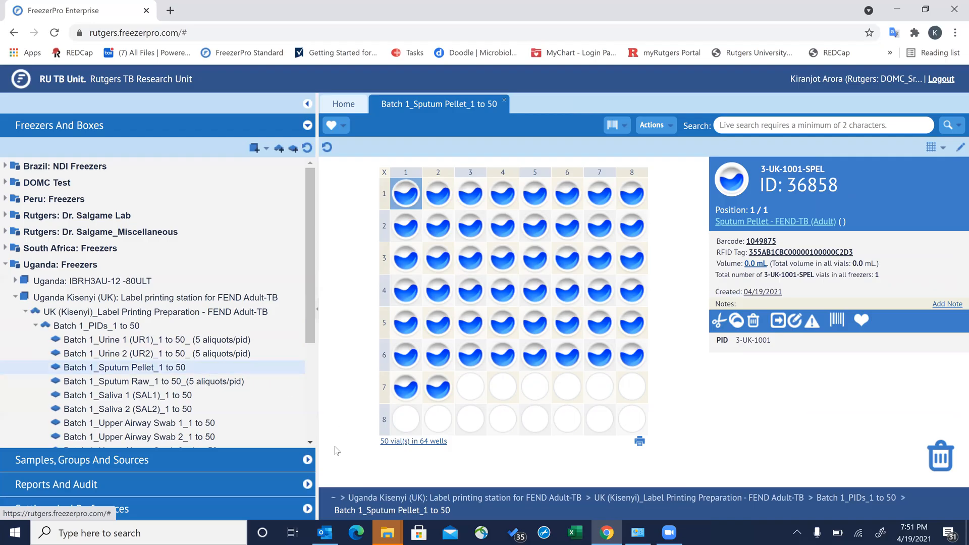
click(310, 444)
scroll(247, 328, down, 3)
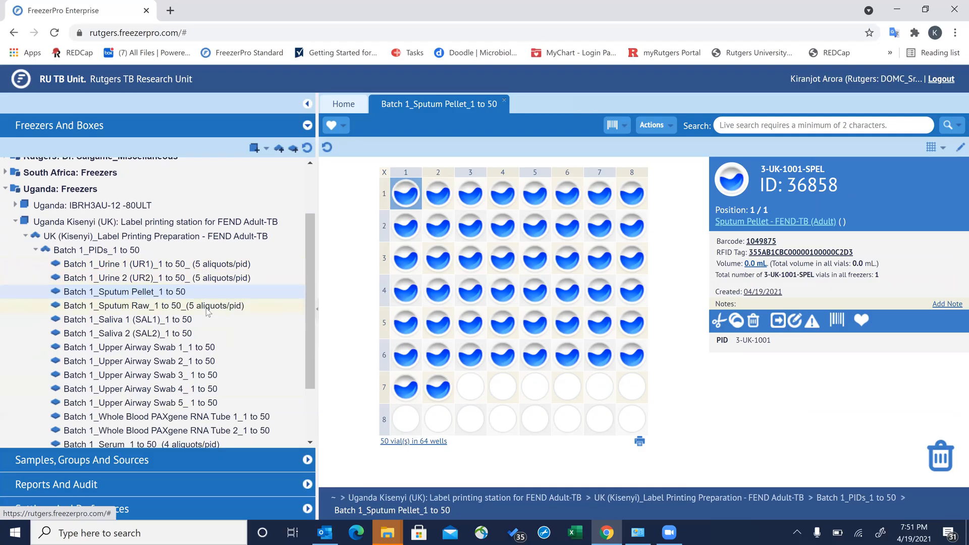
mouse_move(207, 313)
click(469, 226)
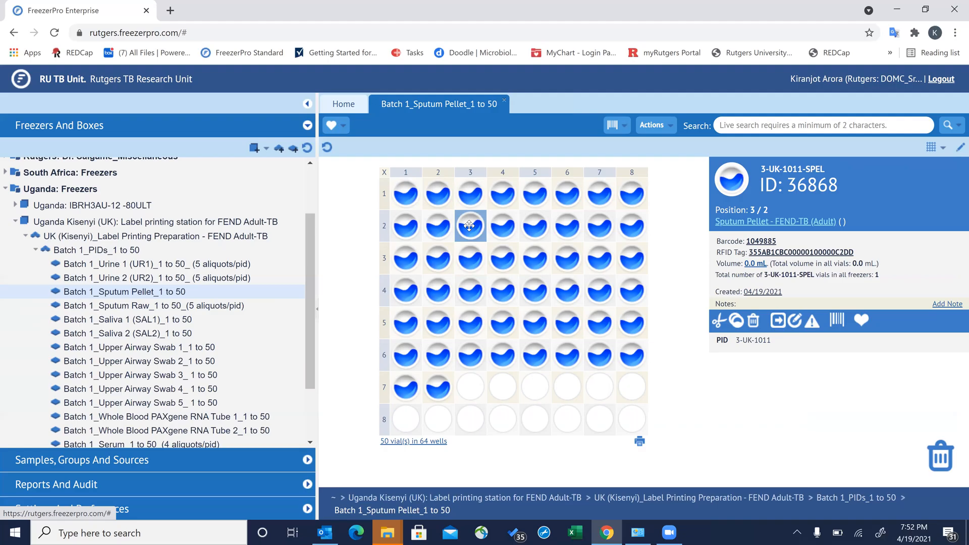
- Select all 50 Sputum Pellet vials and print their barcodes with the FEND TB (Adult) Sputum Pellet profile
click(384, 174)
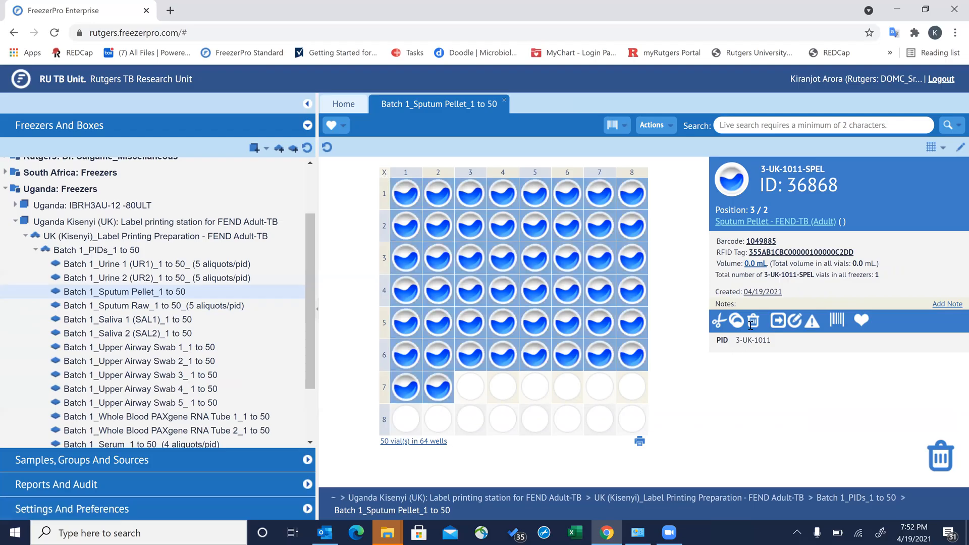
click(836, 321)
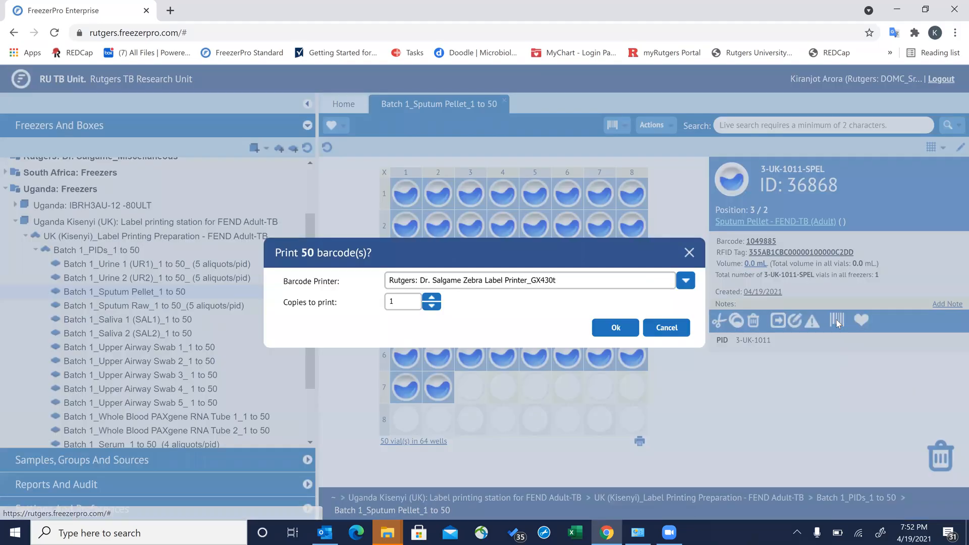
click(685, 280)
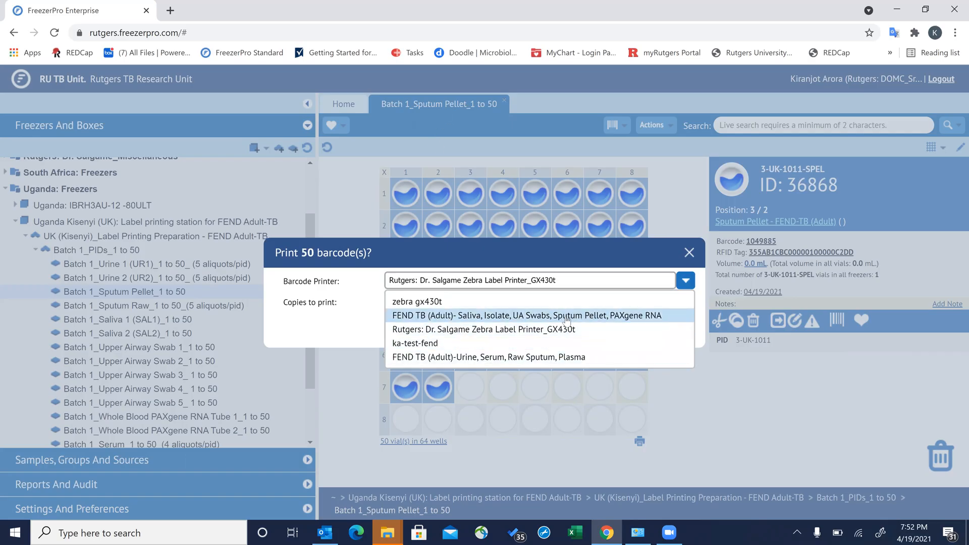
click(449, 318)
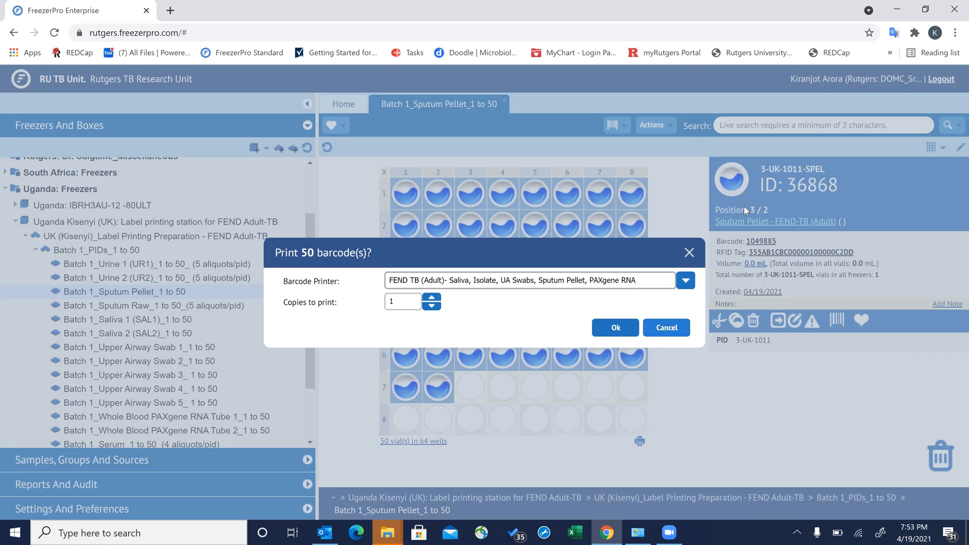
click(615, 328)
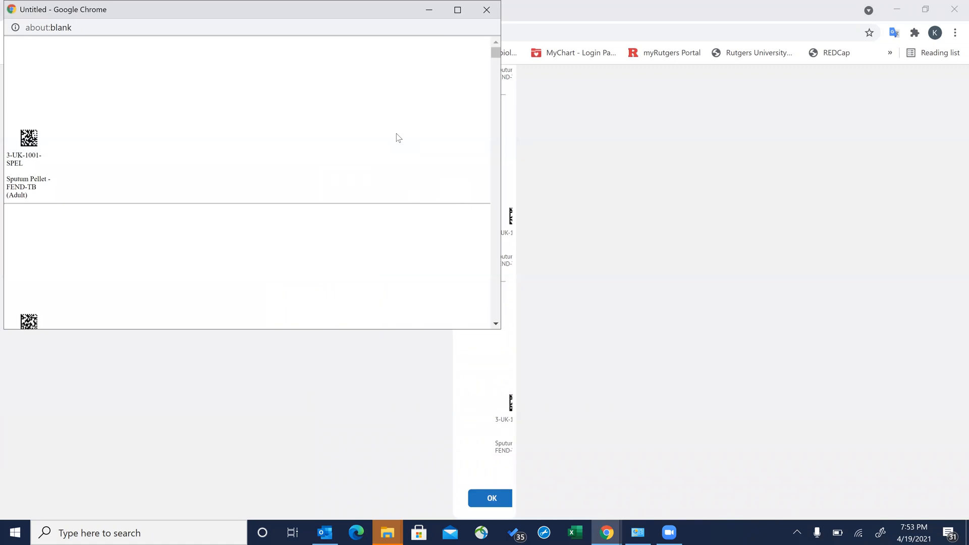
- Print the 50 Sputum Pellet labels from Chrome to the ZDesigner label printer
right_click(397, 134)
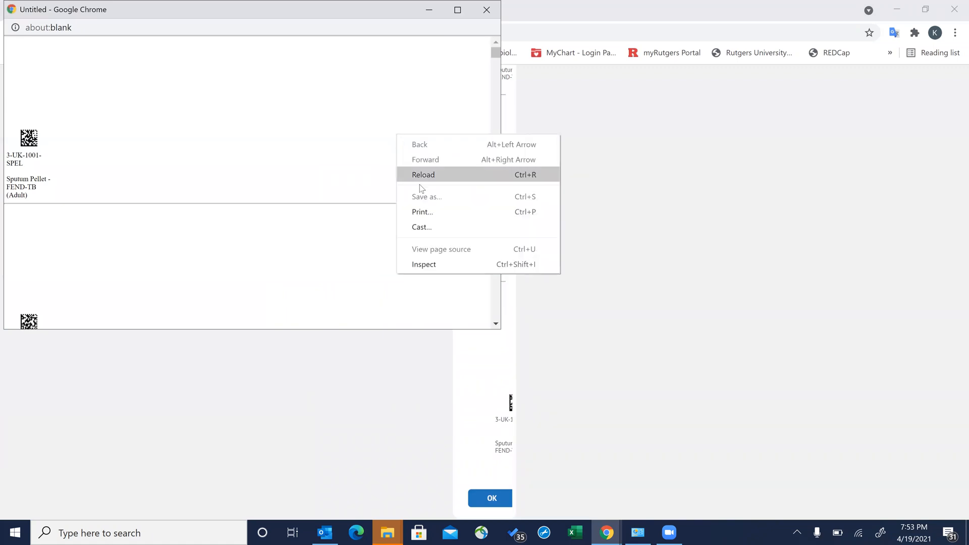
click(425, 212)
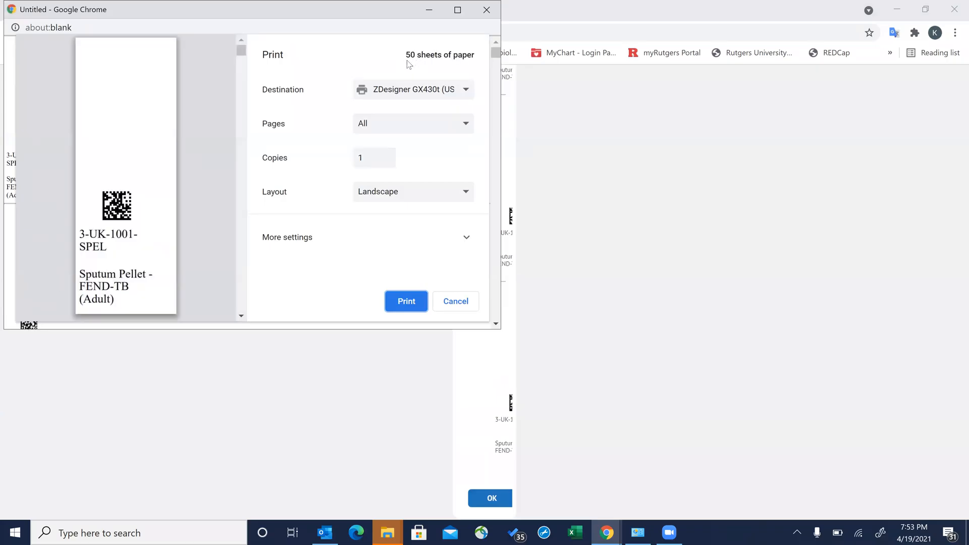
click(491, 497)
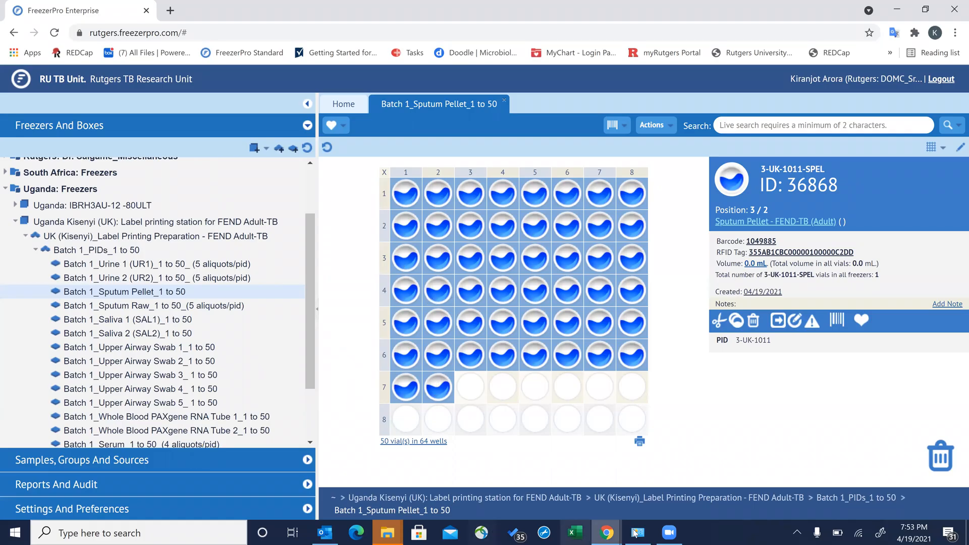
mouse_move(601, 534)
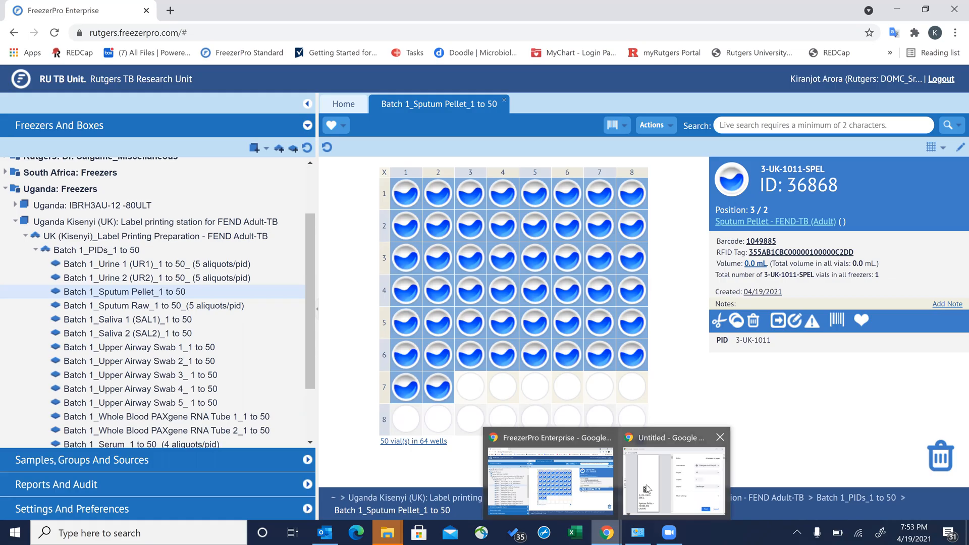
click(696, 485)
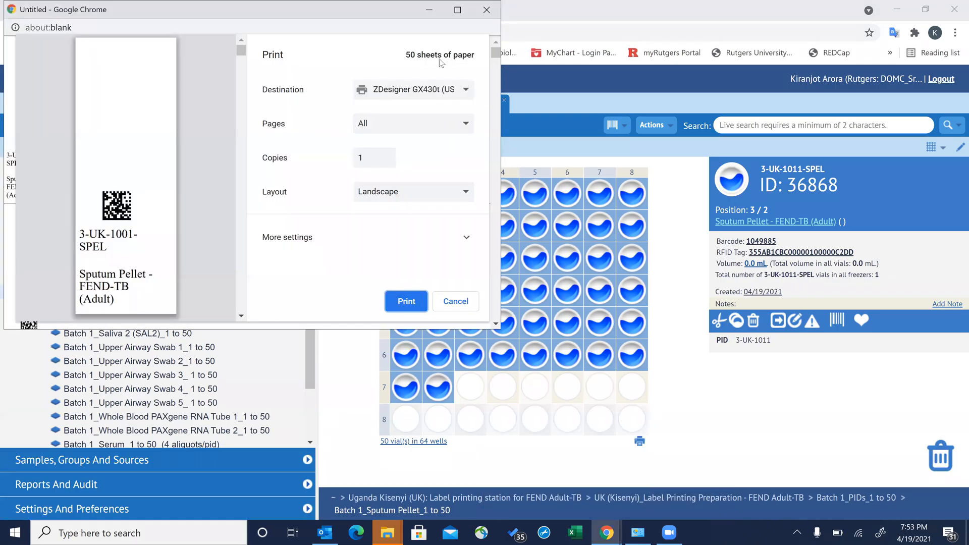
click(460, 89)
click(459, 89)
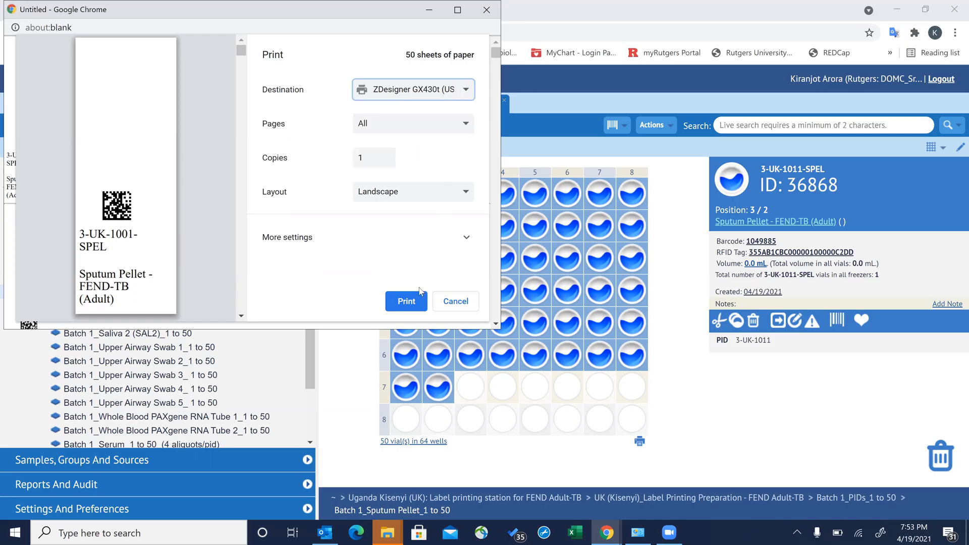
- Close the label print window and the Sputum Pellet box, then switch to Zoom
click(487, 7)
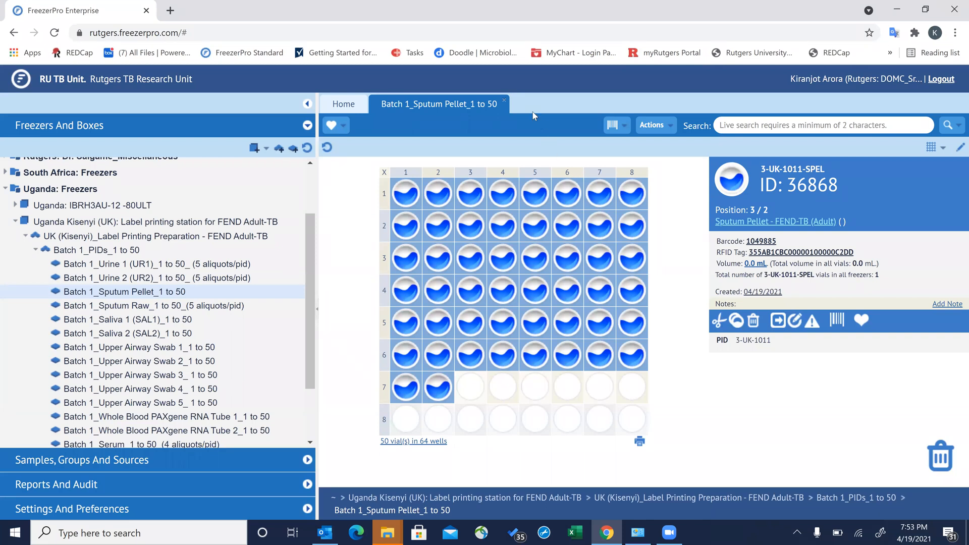
click(504, 103)
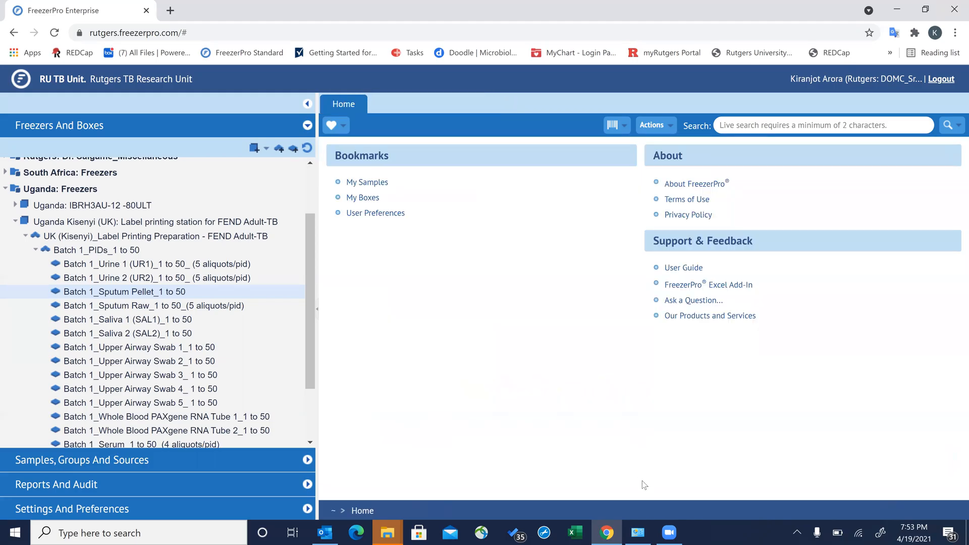
click(675, 528)
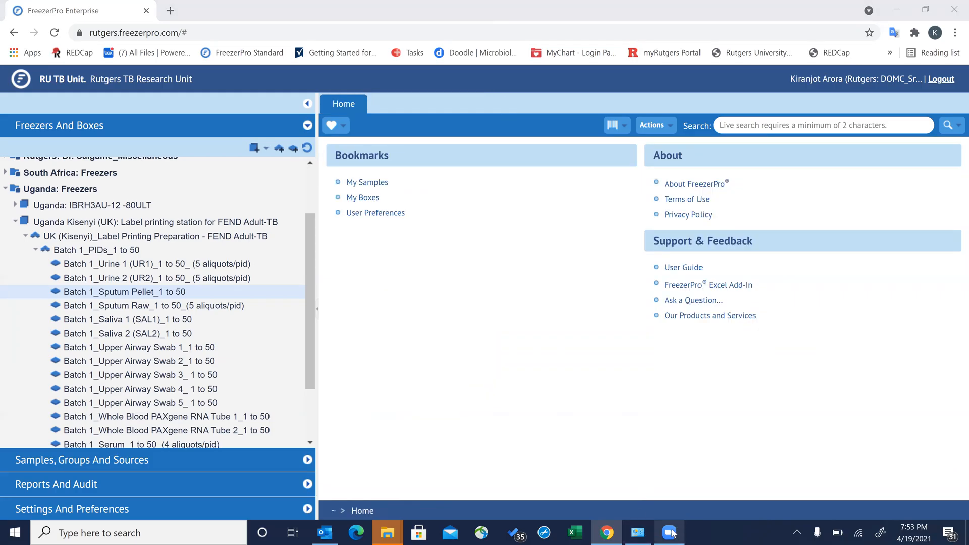